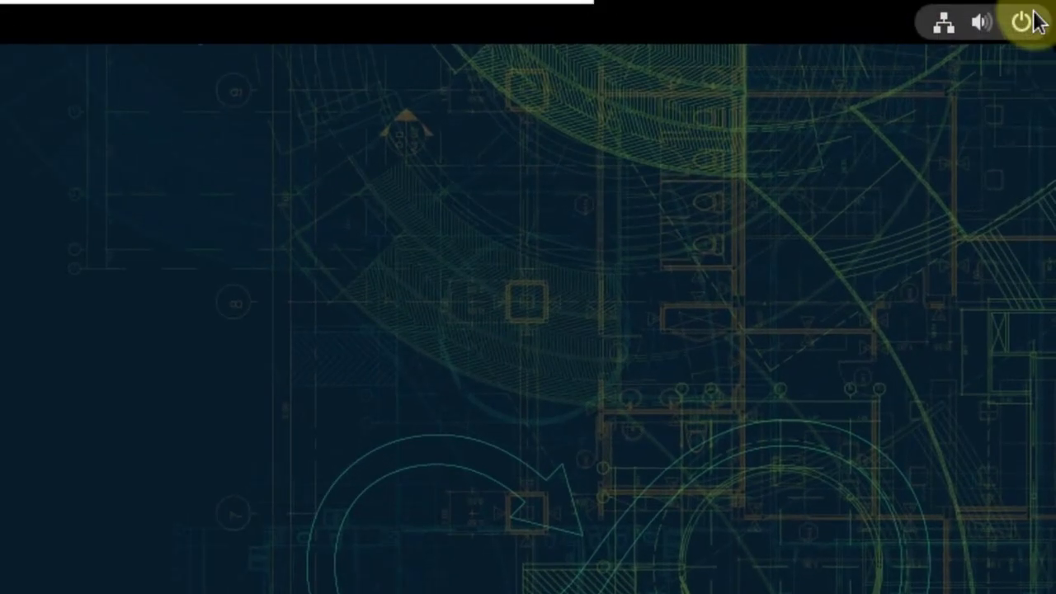
# - From the top-bar system menu, expand the Balanced power mode and open Power Settings
pyautogui.click(1023, 23)
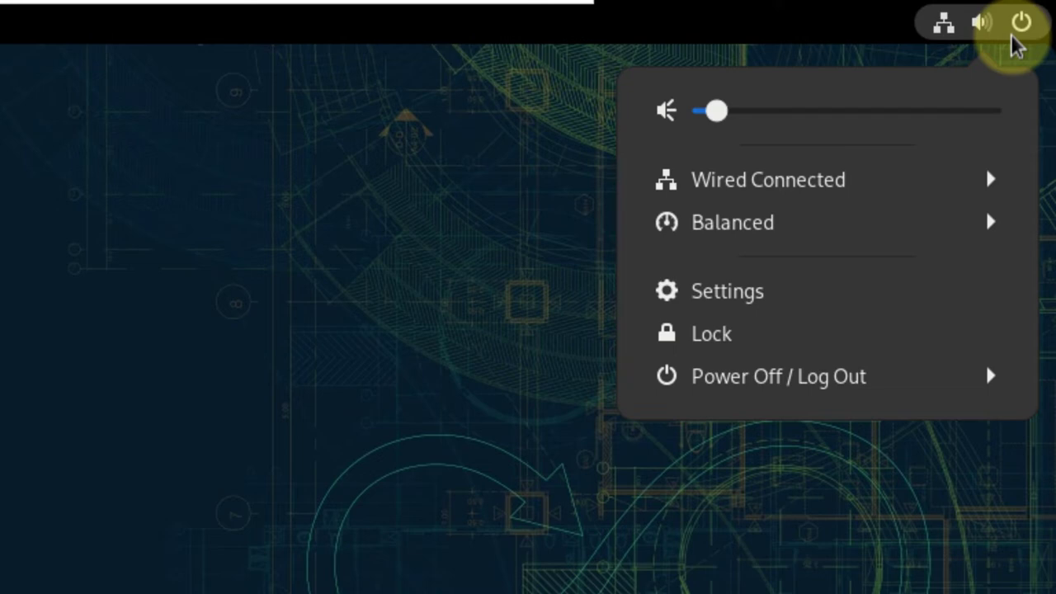
pyautogui.click(832, 240)
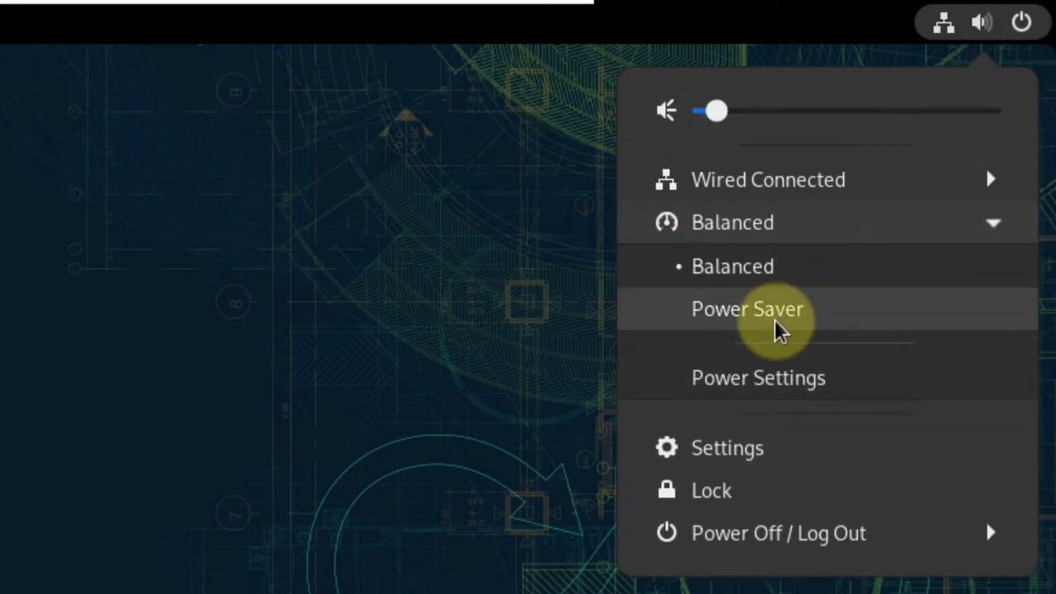
pyautogui.press('Up')
pyautogui.press('Up')
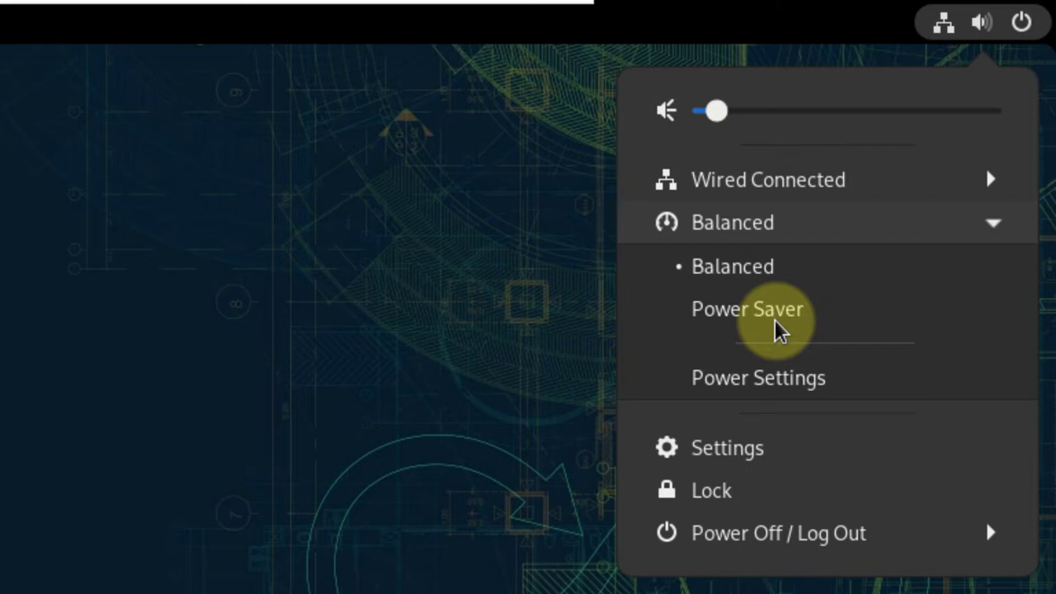
pyautogui.click(704, 380)
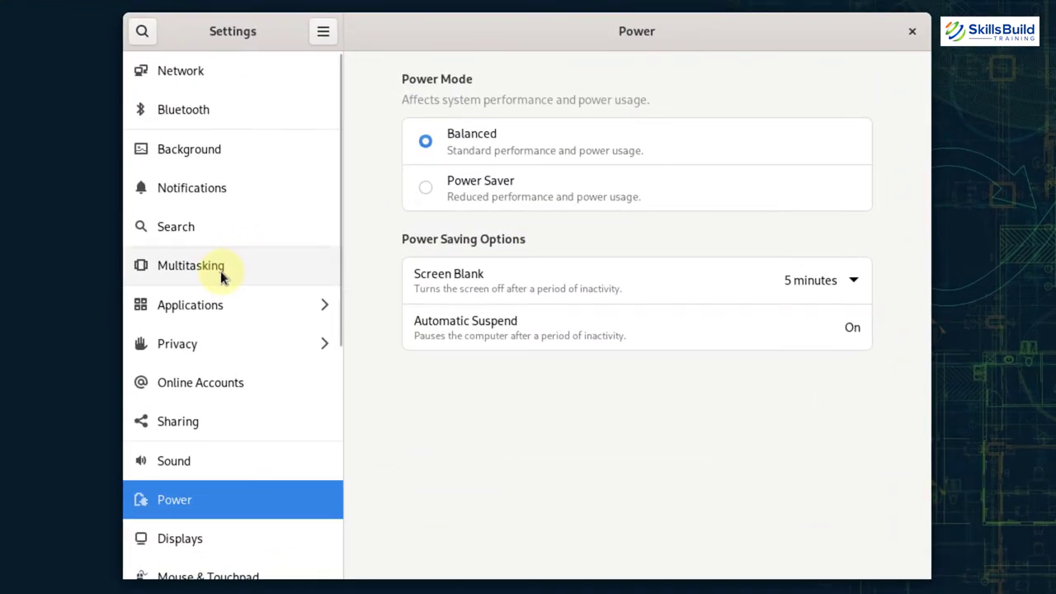
# - Show Multitasking settings, snap the Settings window to the left half, then restore its floating size
pyautogui.click(222, 278)
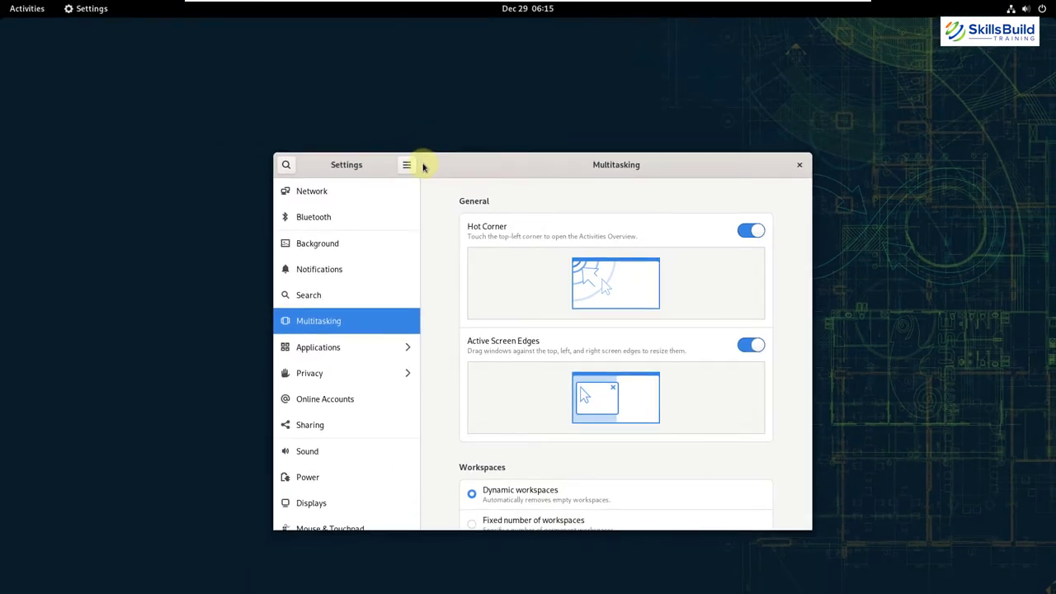
pyautogui.moveTo(348, 35); pyautogui.dragTo(329, 31)
pyautogui.moveTo(412, 162); pyautogui.dragTo(18, 27)
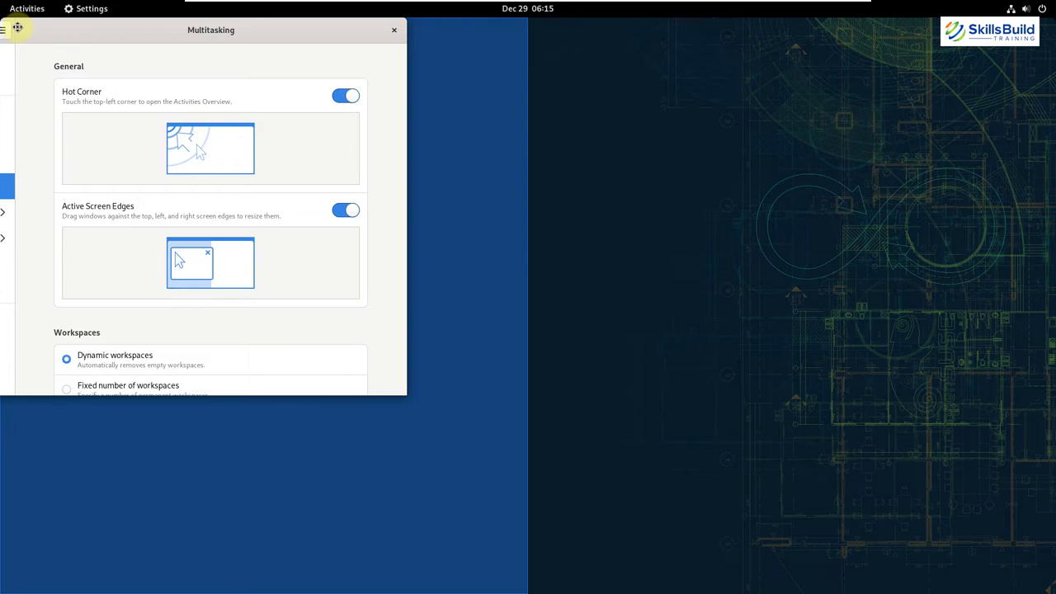
pyautogui.moveTo(18, 27); pyautogui.dragTo(19, 27)
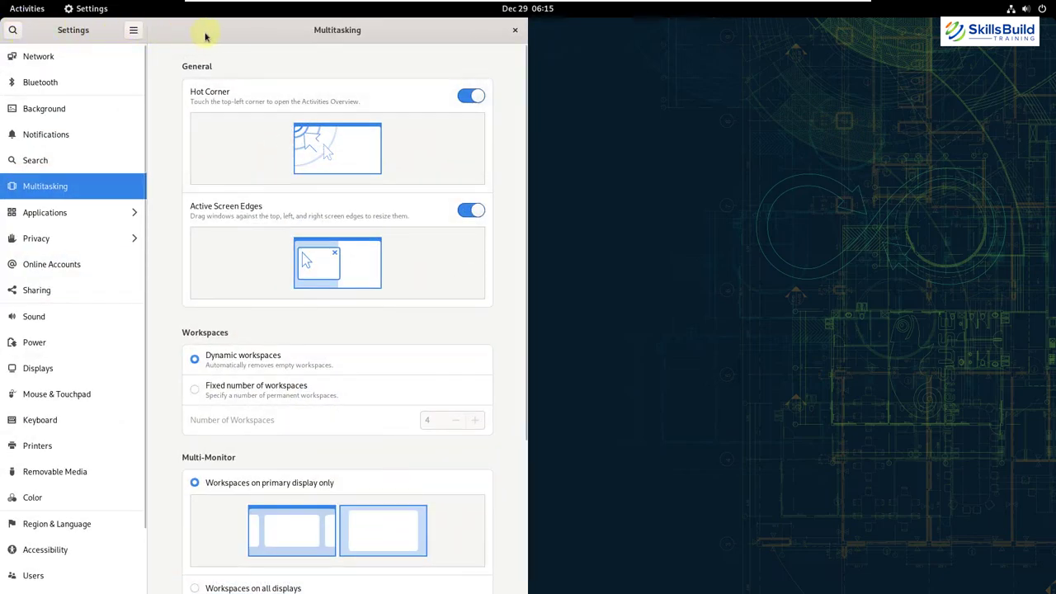
pyautogui.doubleClick(413, 39)
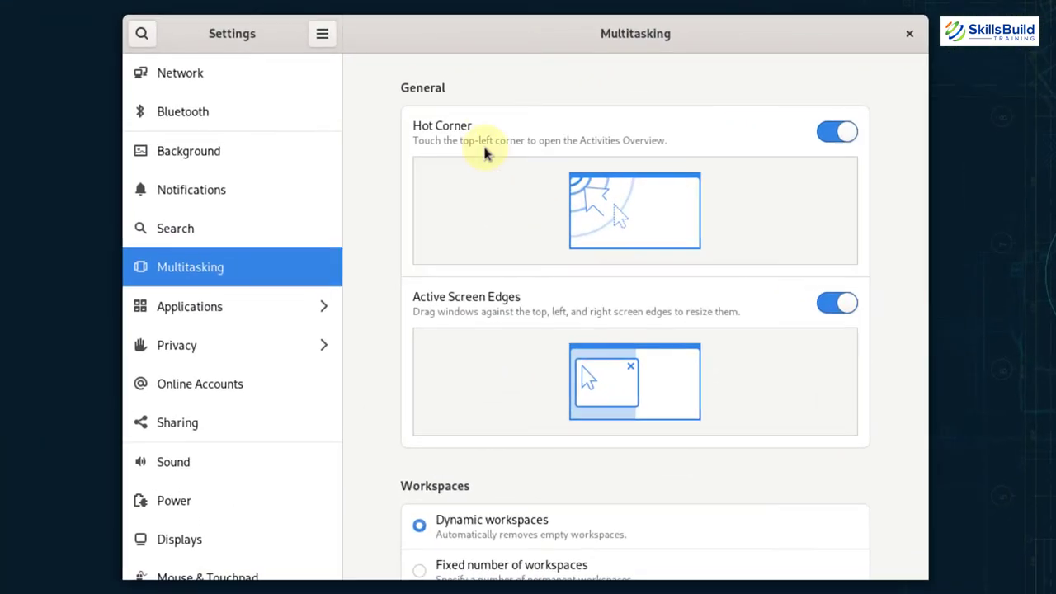
# - Preview the workspaces in the Activities overview, then return to the Settings window
pyautogui.scroll(-3, 456, 388)
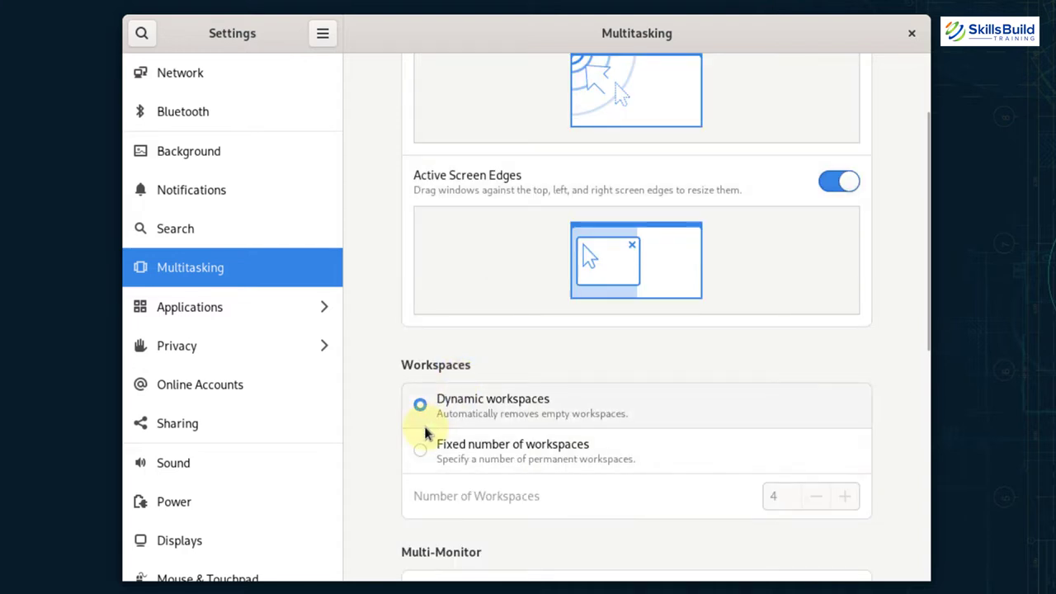
pyautogui.press('super')
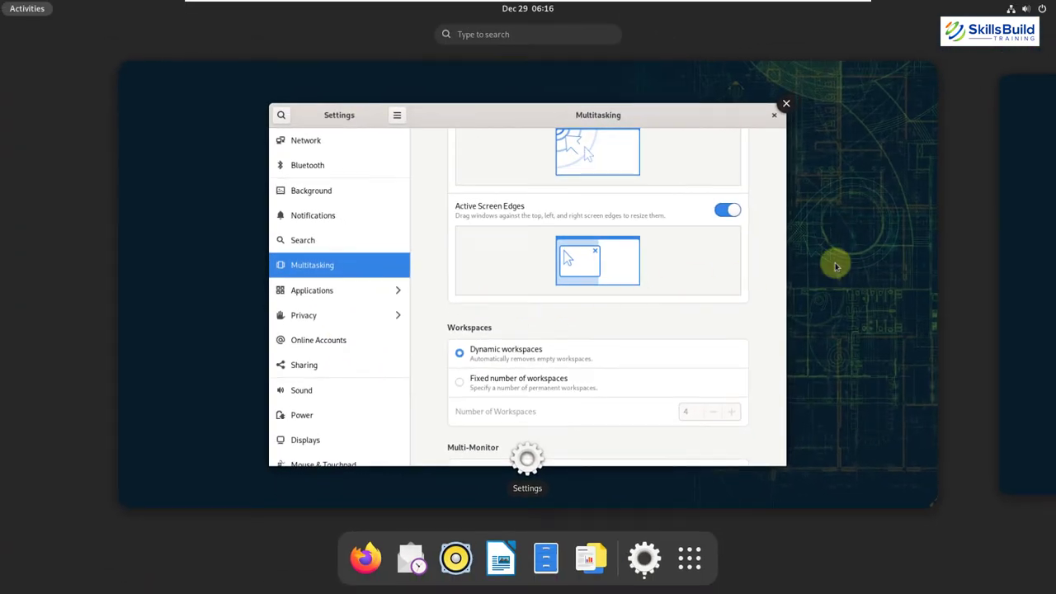
pyautogui.click(1050, 250)
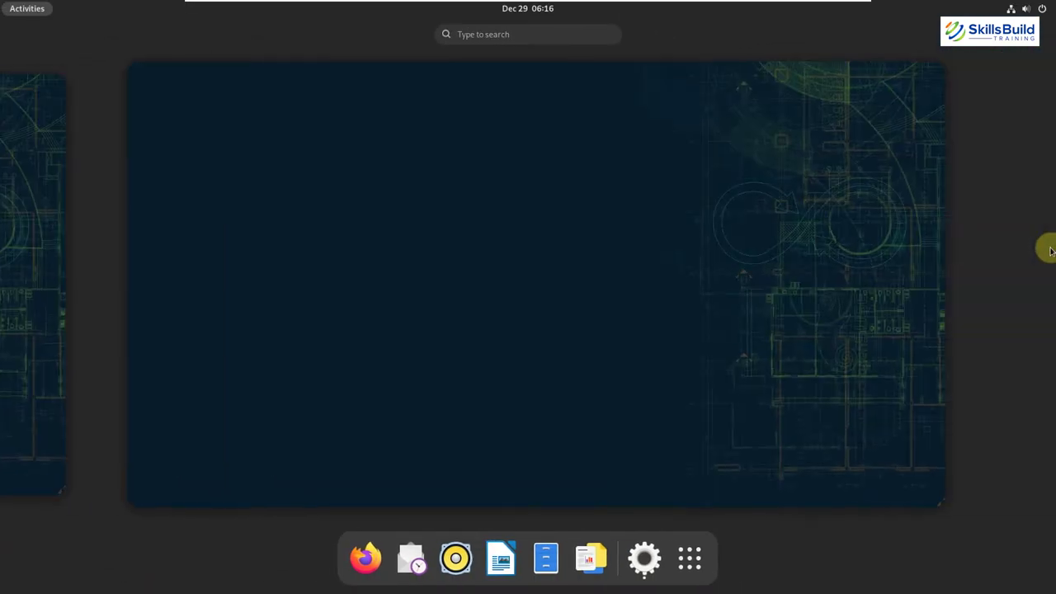
pyautogui.click(33, 290)
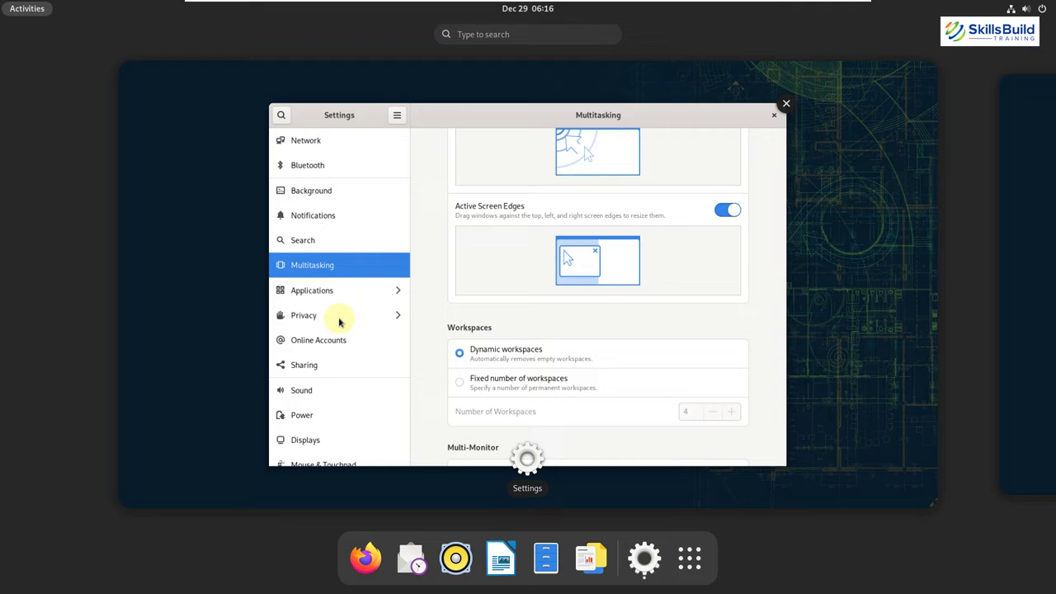
pyautogui.click(502, 336)
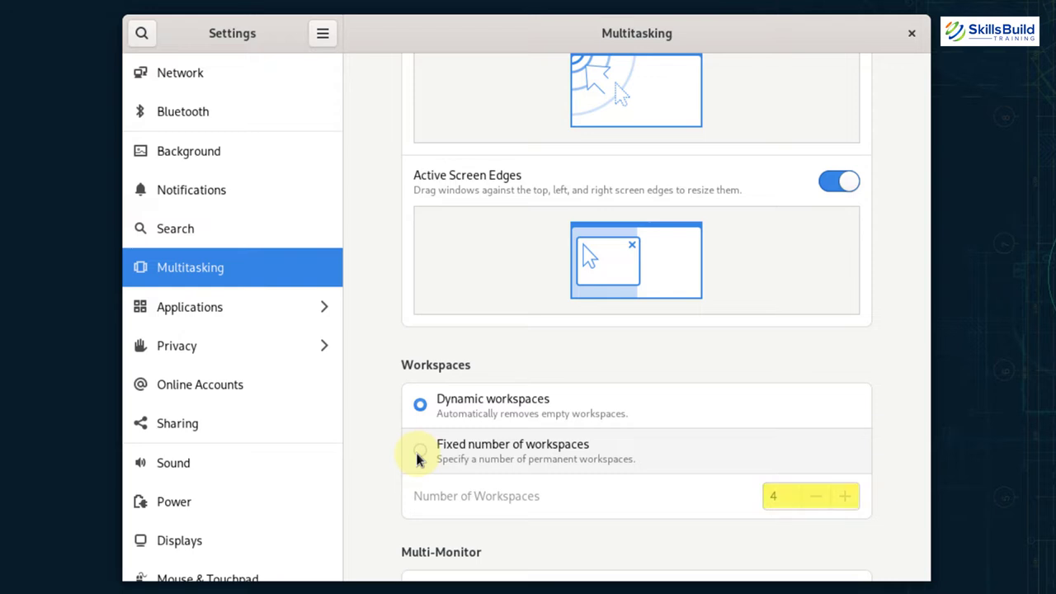
# - Select Fixed number of workspaces, adjusting the count with +/− and leaving it at 4
pyautogui.click(417, 459)
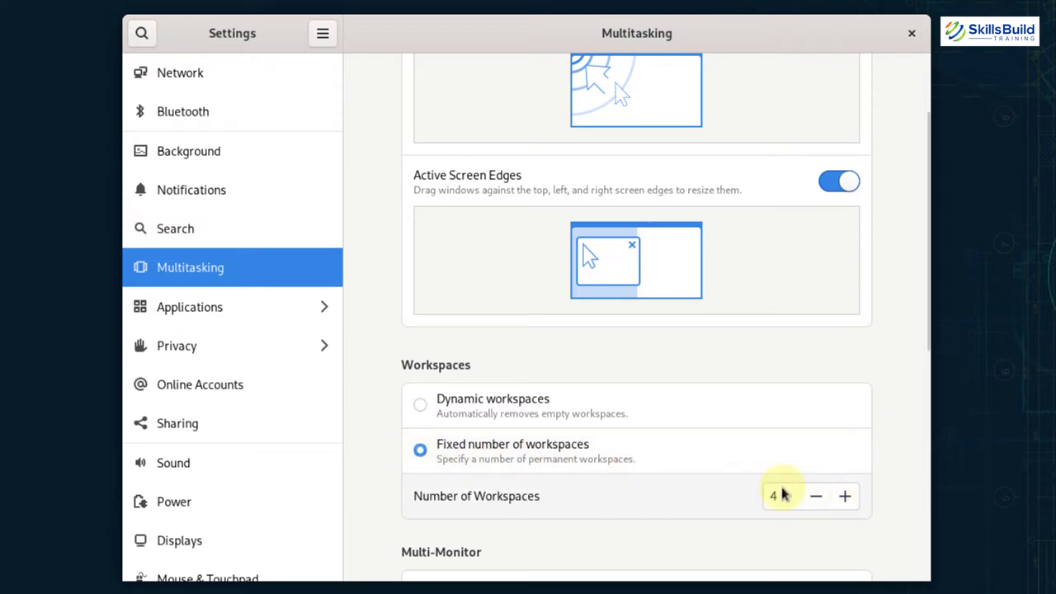
pyautogui.click(845, 496)
pyautogui.click(845, 496)
pyautogui.click(845, 496)
pyautogui.click(815, 496)
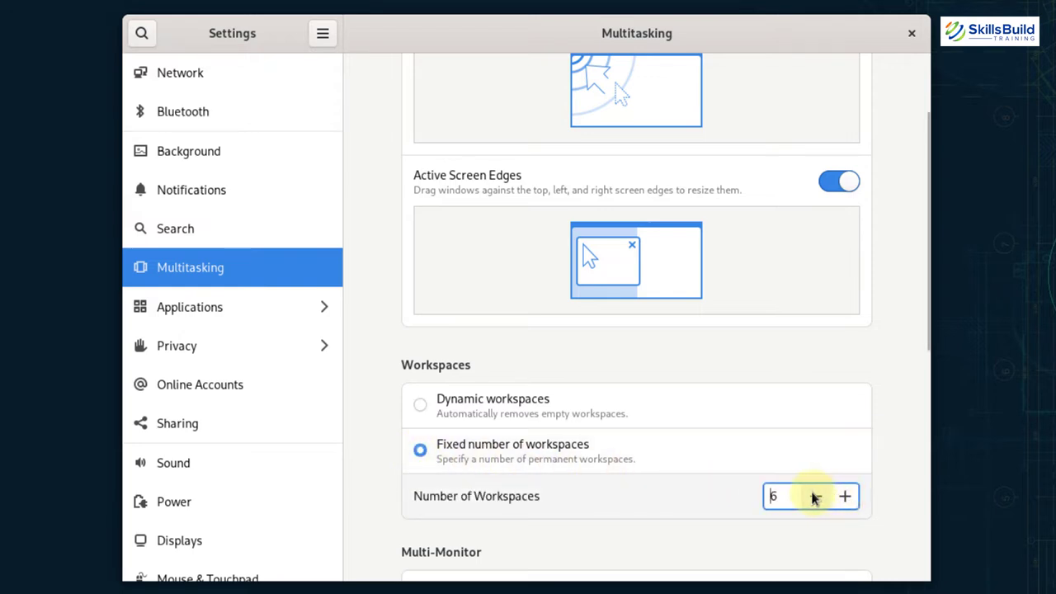
pyautogui.click(815, 496)
pyautogui.click(815, 496)
pyautogui.scroll(-5, 379, 429)
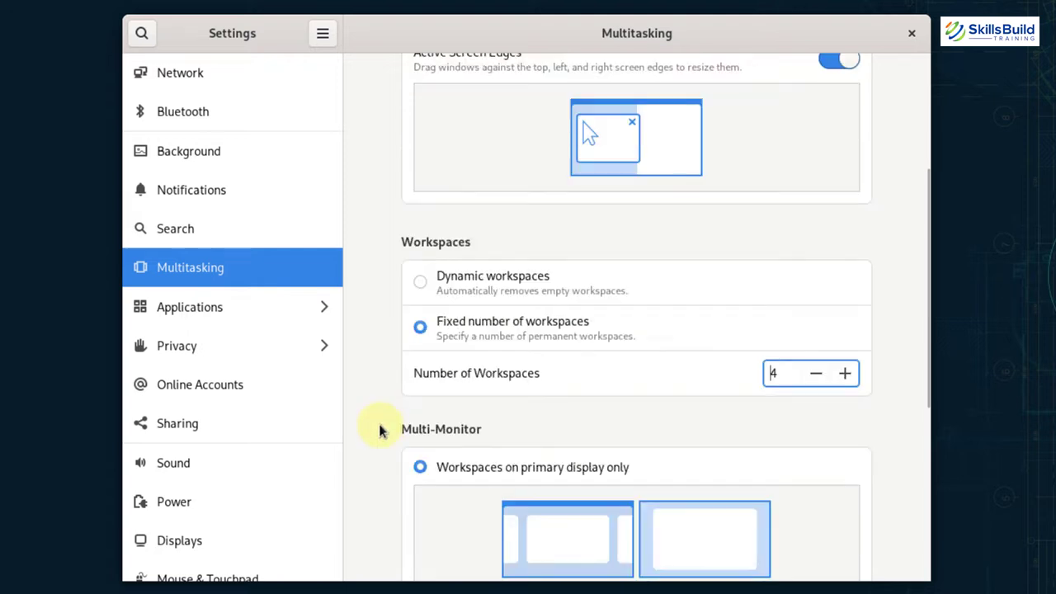
pyautogui.scroll(-3, 380, 429)
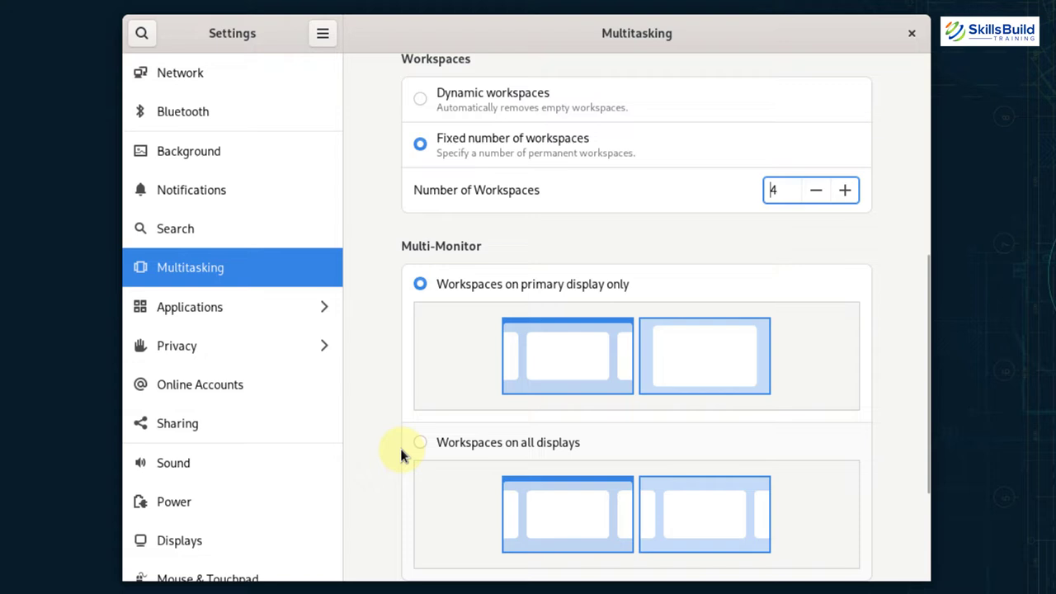
pyautogui.scroll(-3, 402, 457)
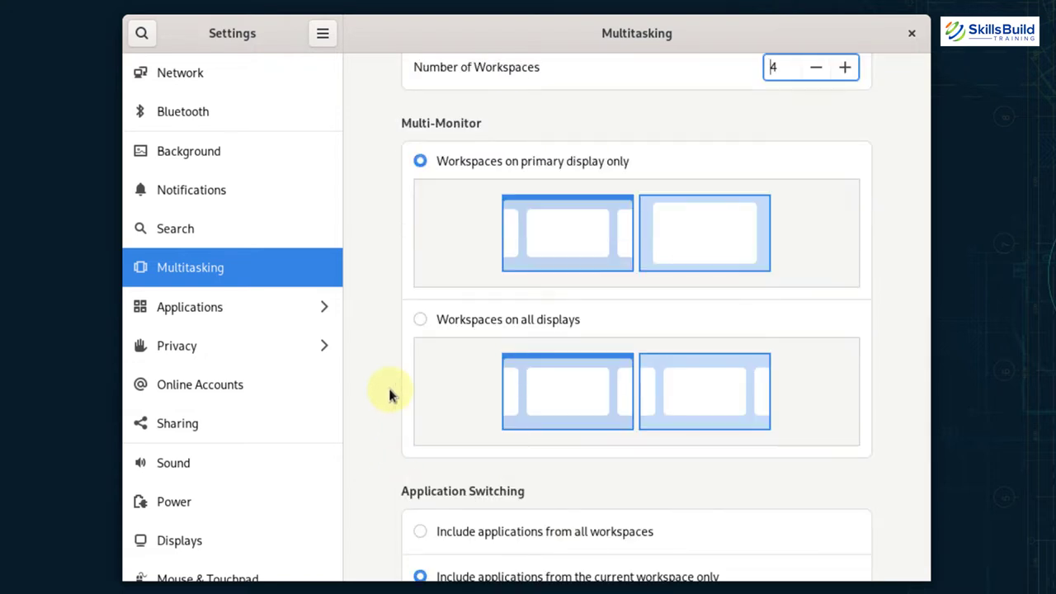
pyautogui.press('super')
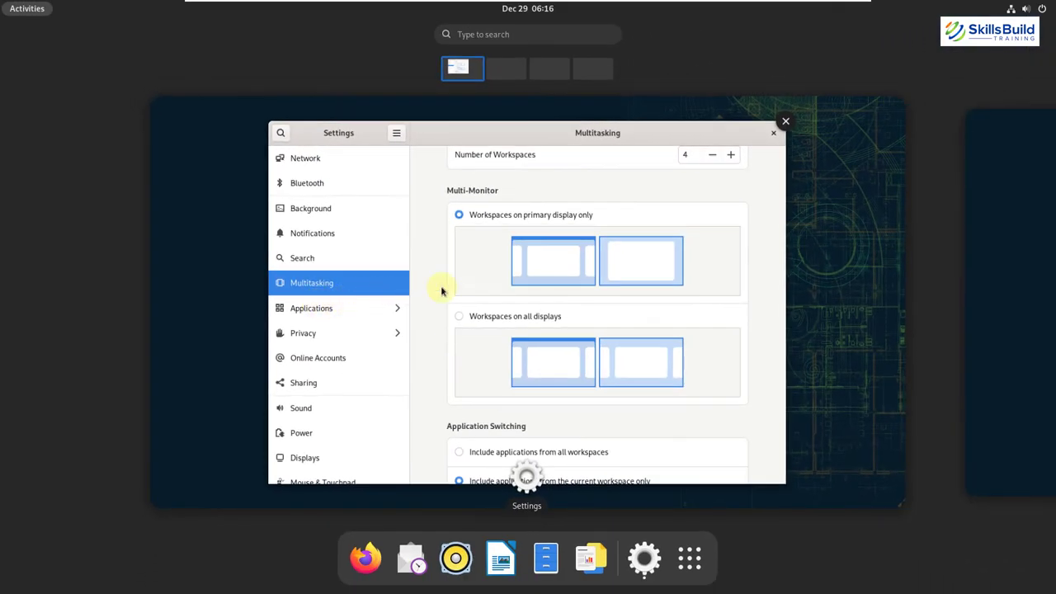
pyautogui.click(441, 291)
pyautogui.scroll(-1, 472, 309)
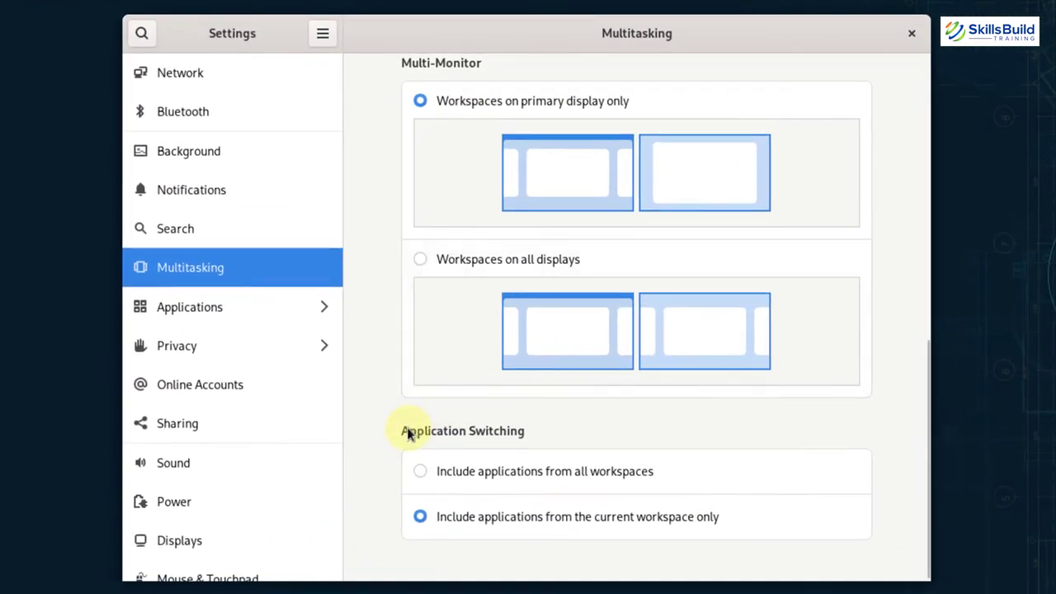
# - Set app switching to include applications from all workspaces and check both workspaces in the overview
pyautogui.click(420, 473)
pyautogui.press('super')
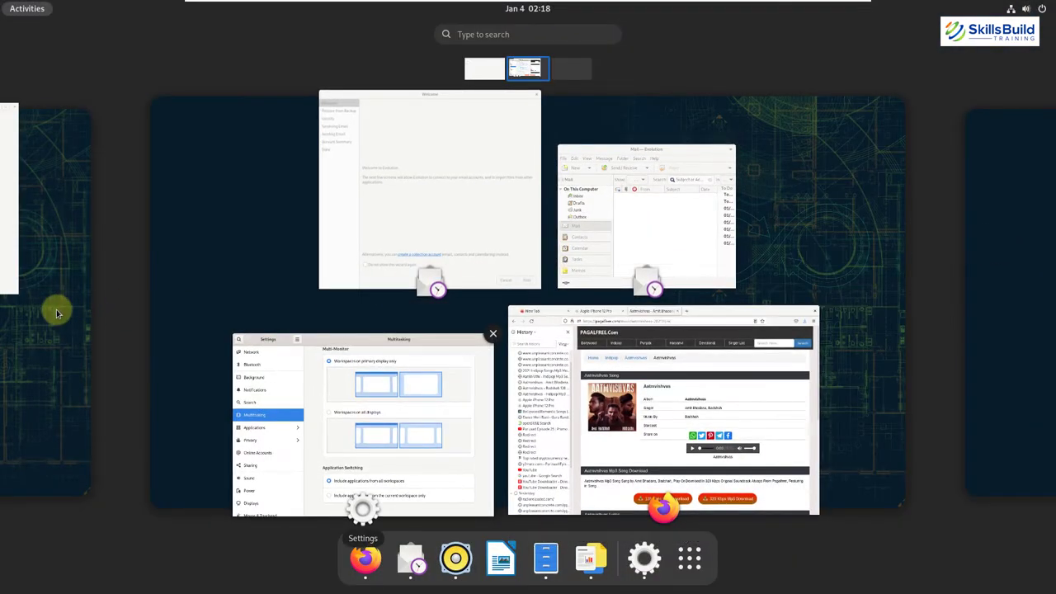
pyautogui.click(57, 310)
pyautogui.click(1045, 283)
pyautogui.click(474, 421)
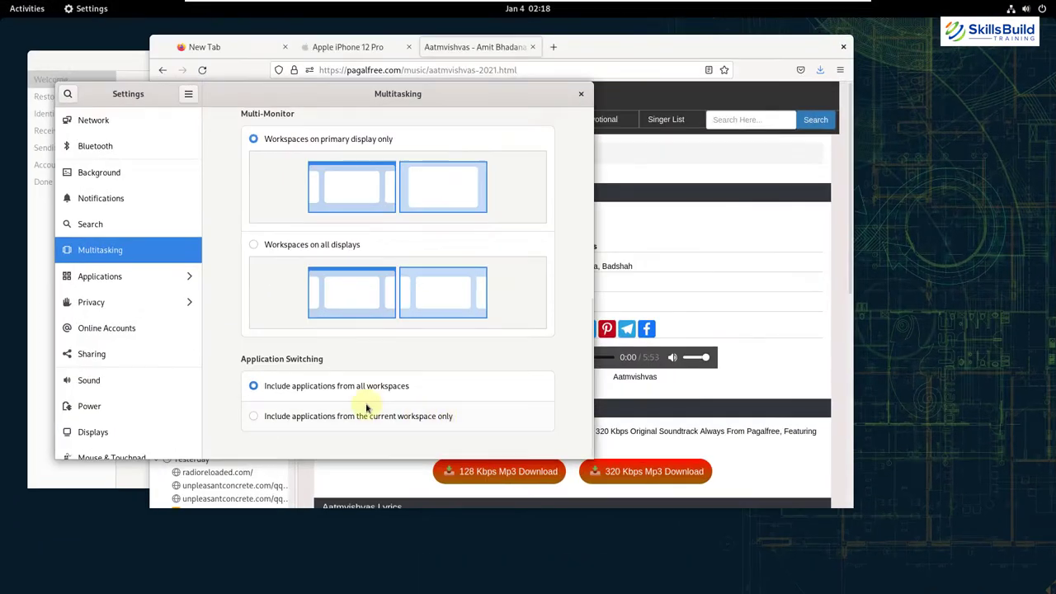
# - Cycle with Alt+Tab through Music, Files, Settings, Firefox and Documents across all workspaces
pyautogui.hotkey('alt', 'Tab')
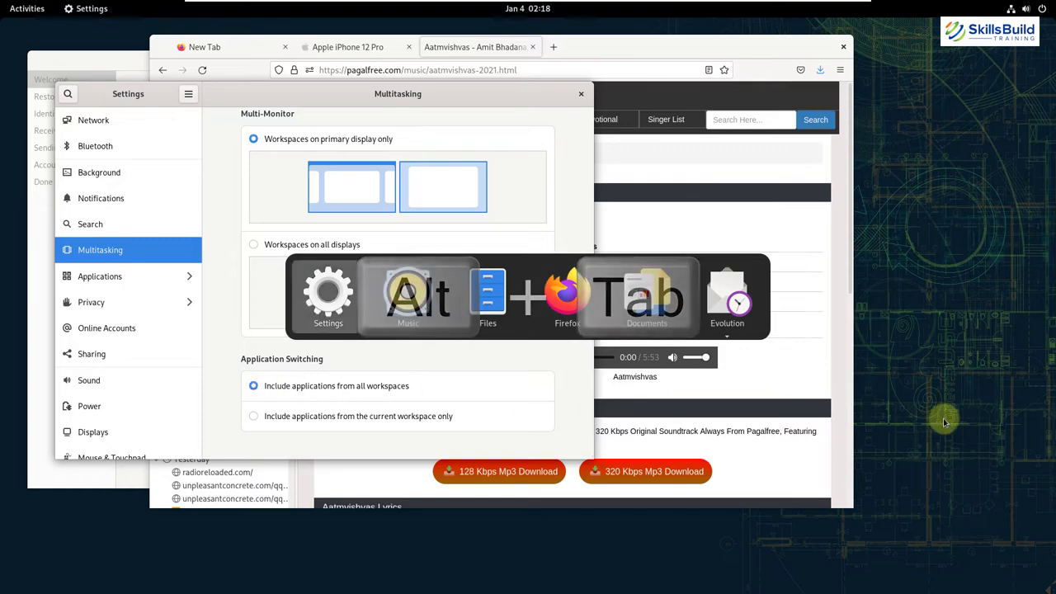
pyautogui.press('Tab')
pyautogui.press('Tab')
pyautogui.press('Tab')
pyautogui.press('Tab')
pyautogui.press('Tab')
pyautogui.press('Tab')
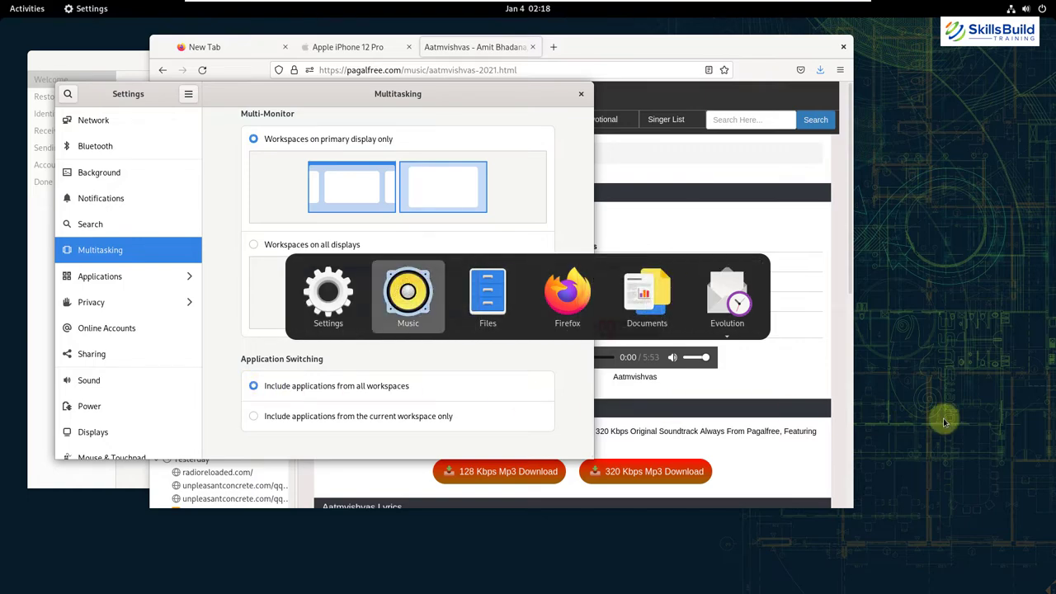
pyautogui.hotkey('alt', 'Tab')
pyautogui.hotkey('alt', 'Tab')
pyautogui.press('Tab')
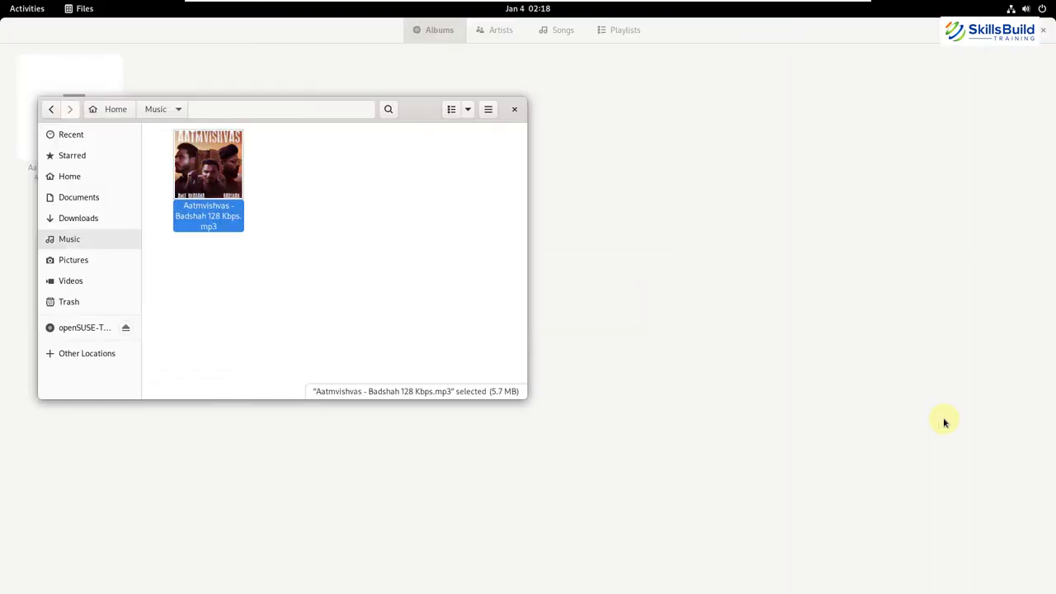
pyautogui.hotkey('alt', 'Tab')
pyautogui.press('Tab')
pyautogui.press('Tab')
pyautogui.hotkey('alt', 'Tab')
pyautogui.press('Tab')
pyautogui.press('Tab')
pyautogui.press('Tab')
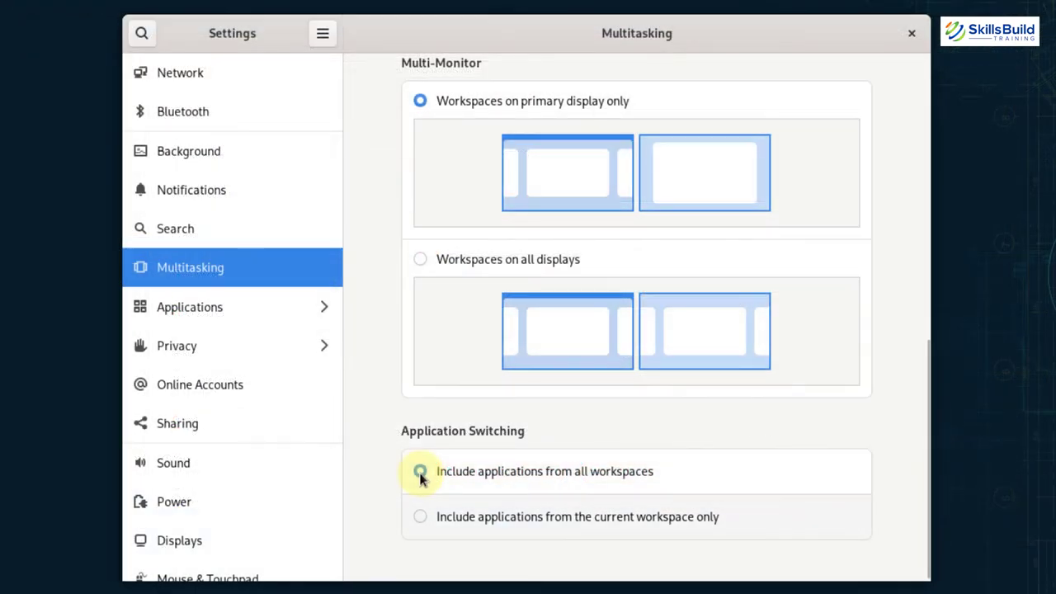
# - Limit app switching to the current workspace, then Alt+Tab between Evolution, Firefox and Settings
pyautogui.click(420, 518)
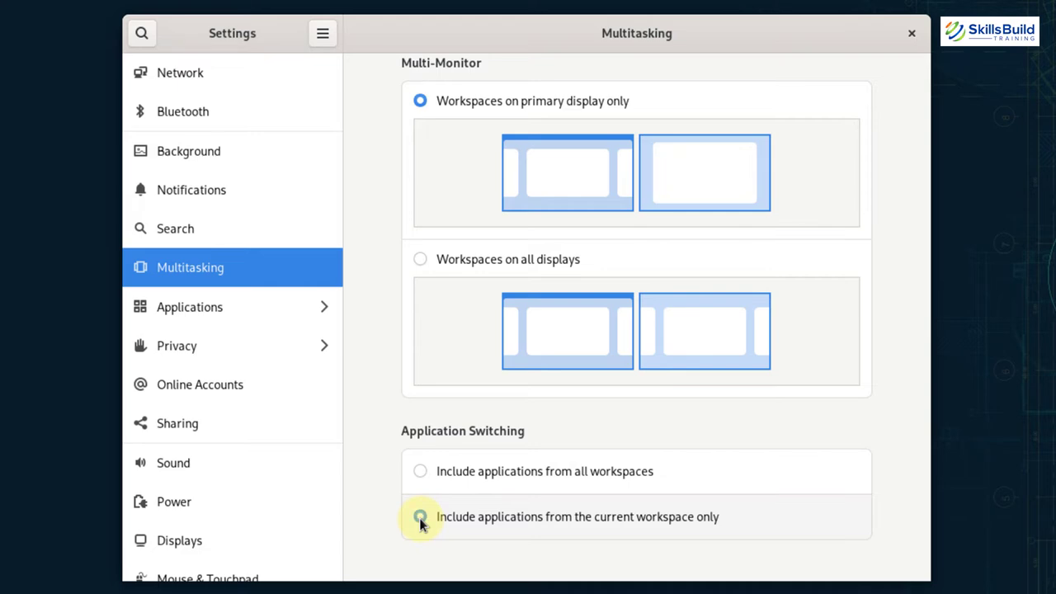
pyautogui.hotkey('alt', 'Tab')
pyautogui.press('Tab')
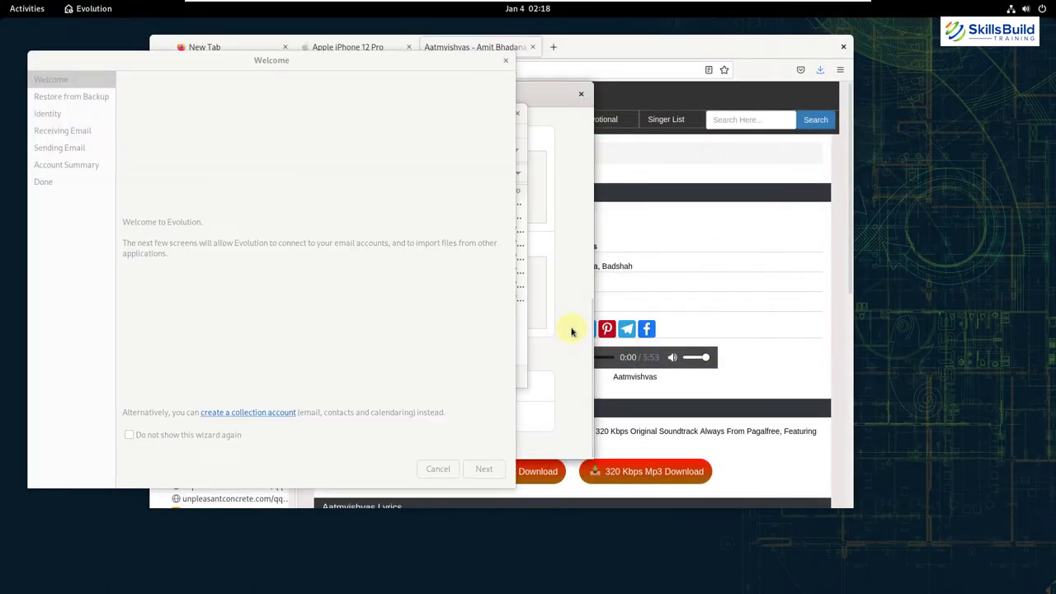
pyautogui.hotkey('alt', 'Tab')
pyautogui.press('Tab')
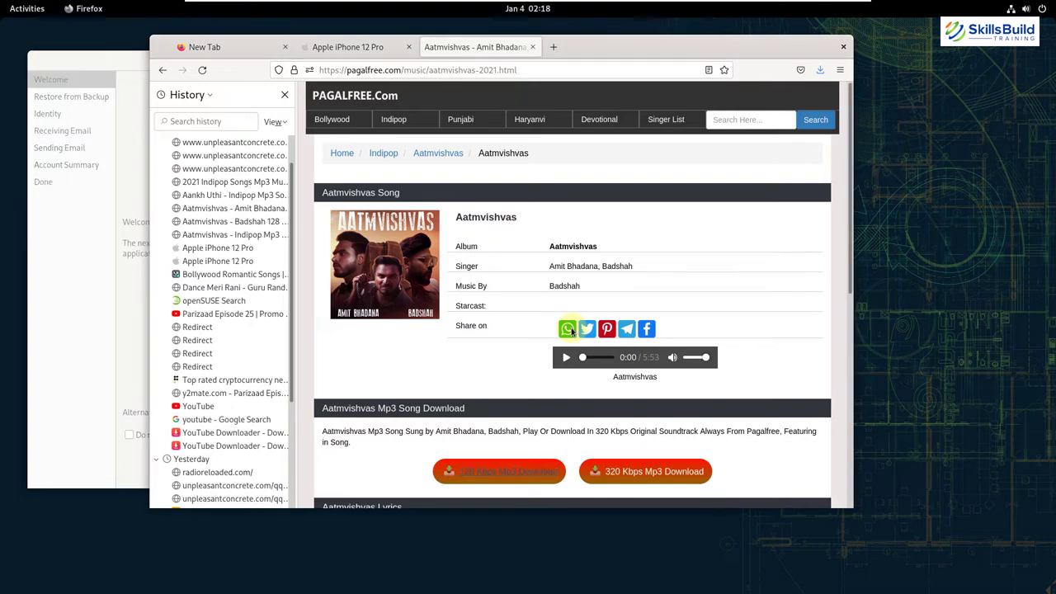
pyautogui.hotkey('alt', 'Tab')
pyautogui.press('Tab')
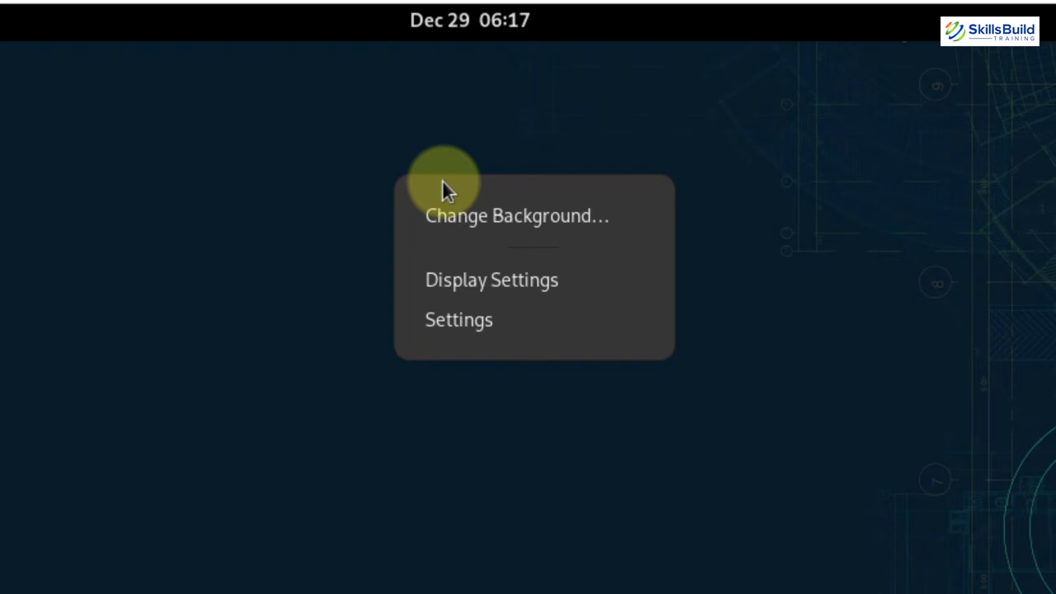
# - Open Settings from the desktop menu and search 'mobi' to reach the Mobile Network panel
pyautogui.click(451, 342)
pyautogui.write('mobi')
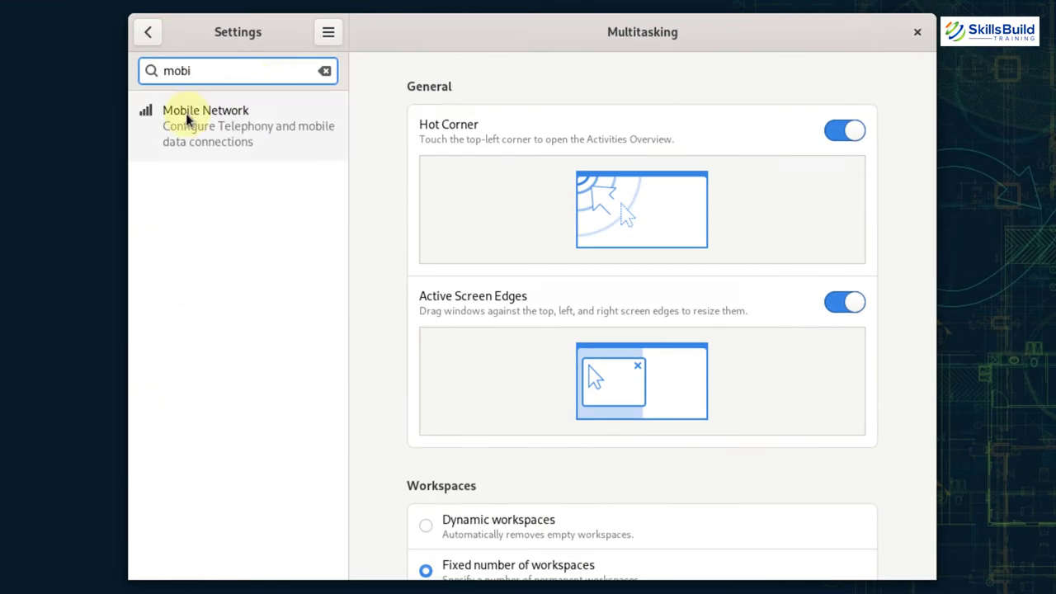
pyautogui.click(186, 120)
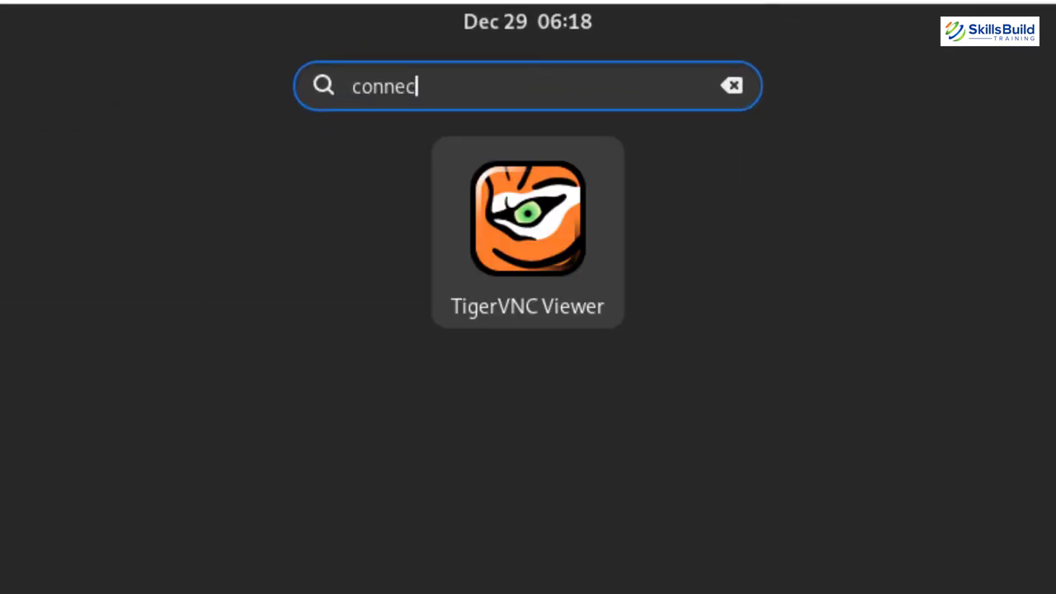
# - Launch TigerVNC Viewer from the search, move its connection dialog up, then raise Settings again
pyautogui.press('Down')
pyautogui.press('Down')
pyautogui.press('Down')
pyautogui.press('Return')
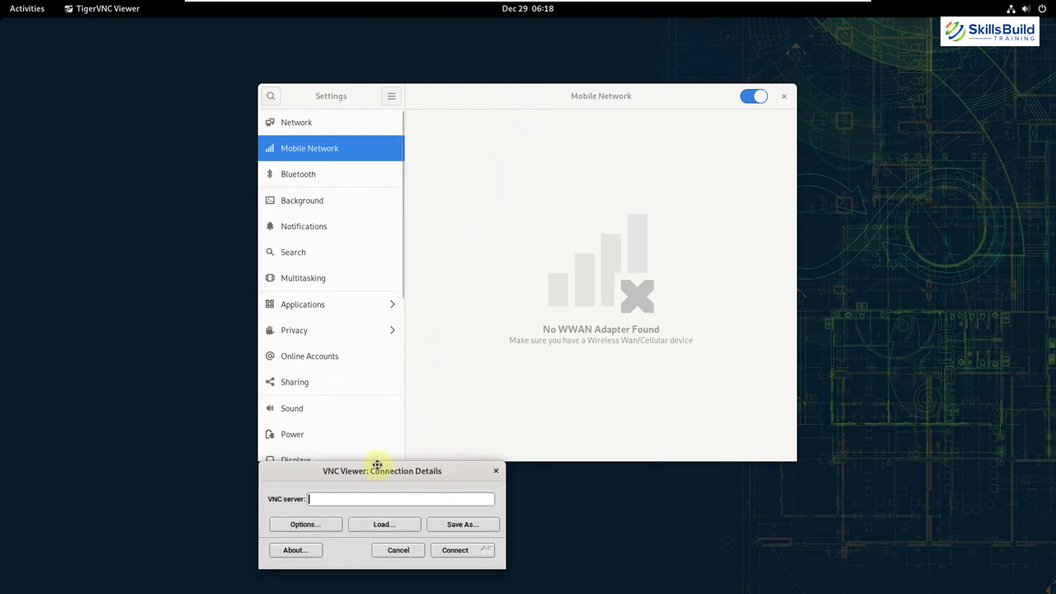
pyautogui.moveTo(378, 464); pyautogui.dragTo(389, 338)
pyautogui.click(387, 345)
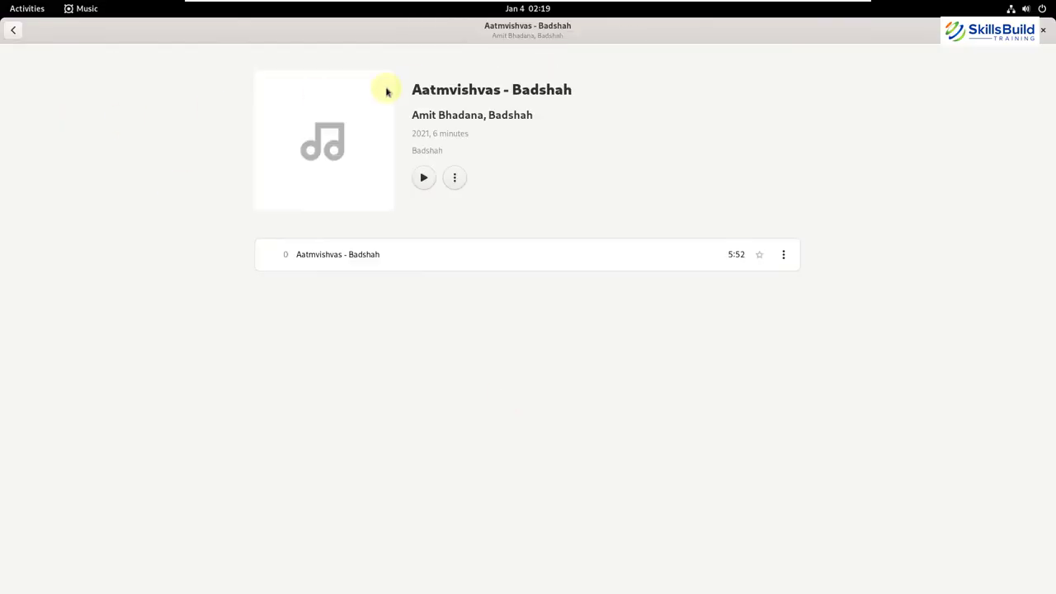
# - Play the Aatmvishvas - Badshah track, seek to about 2:56, and open the Activities overview
pyautogui.click(423, 177)
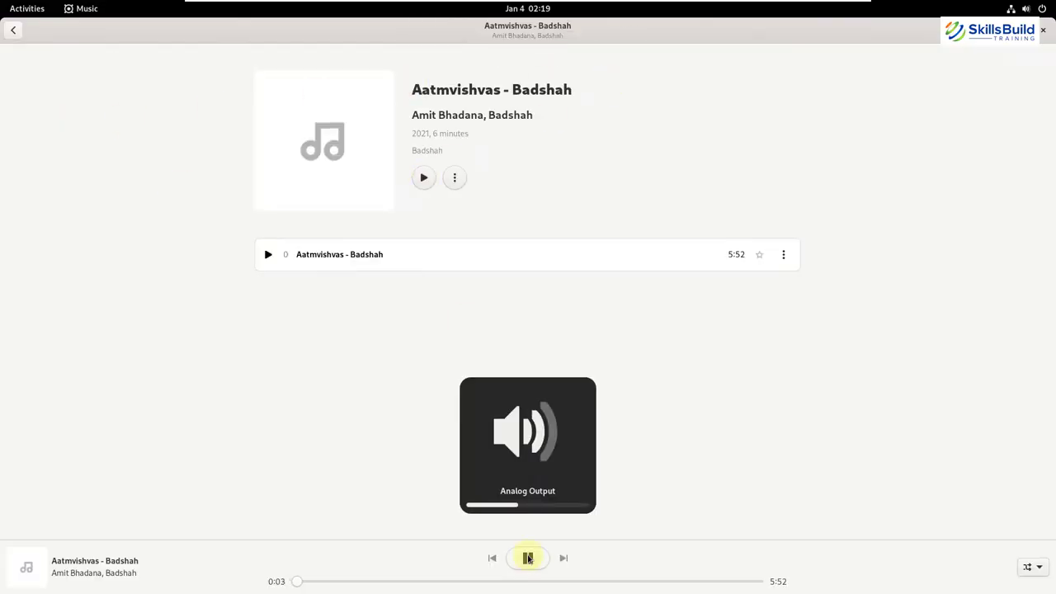
pyautogui.click(528, 582)
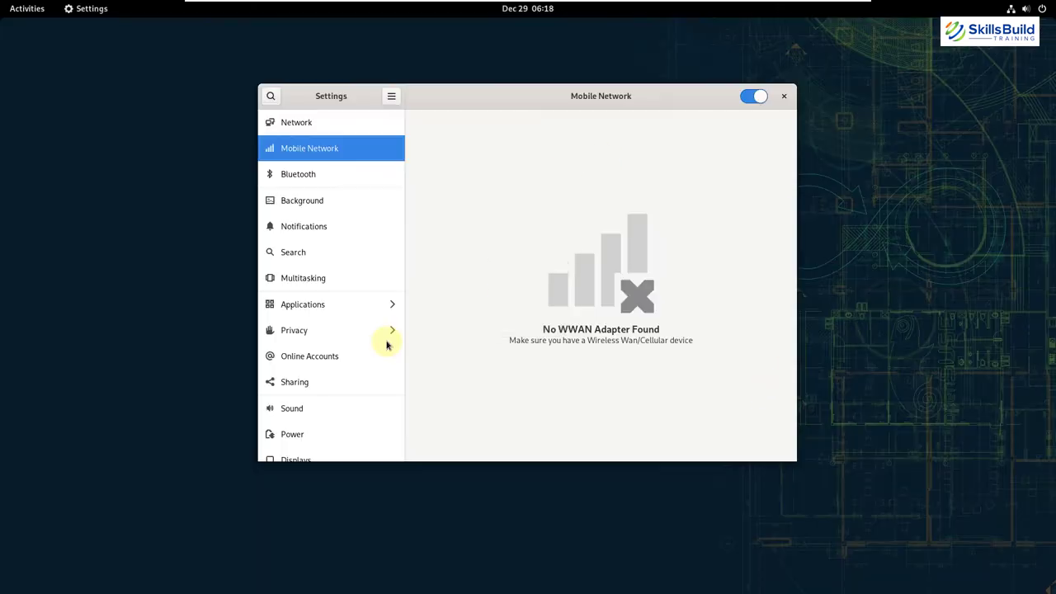
pyautogui.press('super')
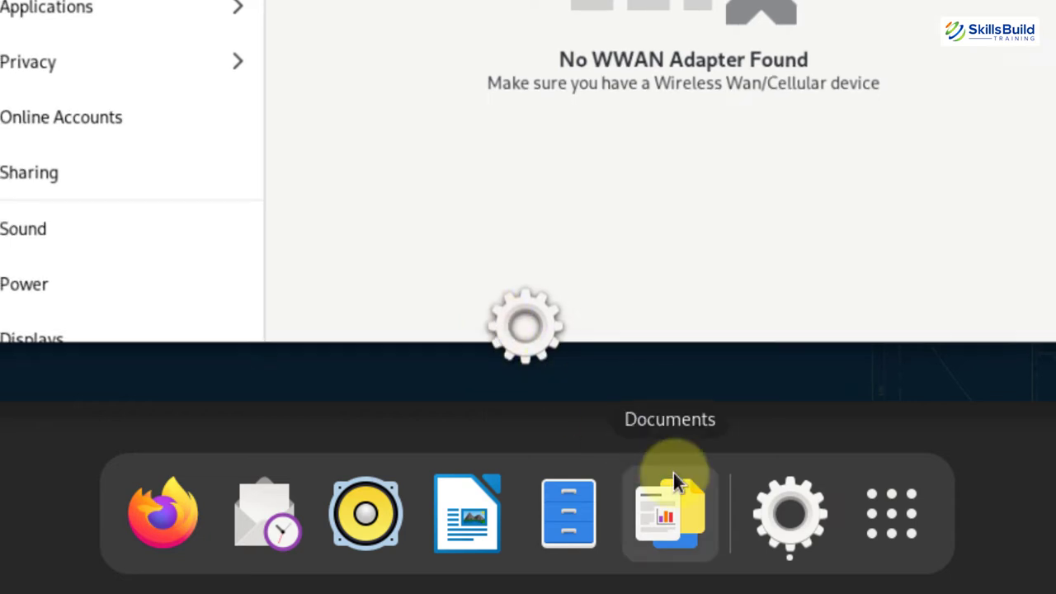
# - Search 'softwa' in Activities, launch the Software store and scroll its Explore page
pyautogui.write('softwa')
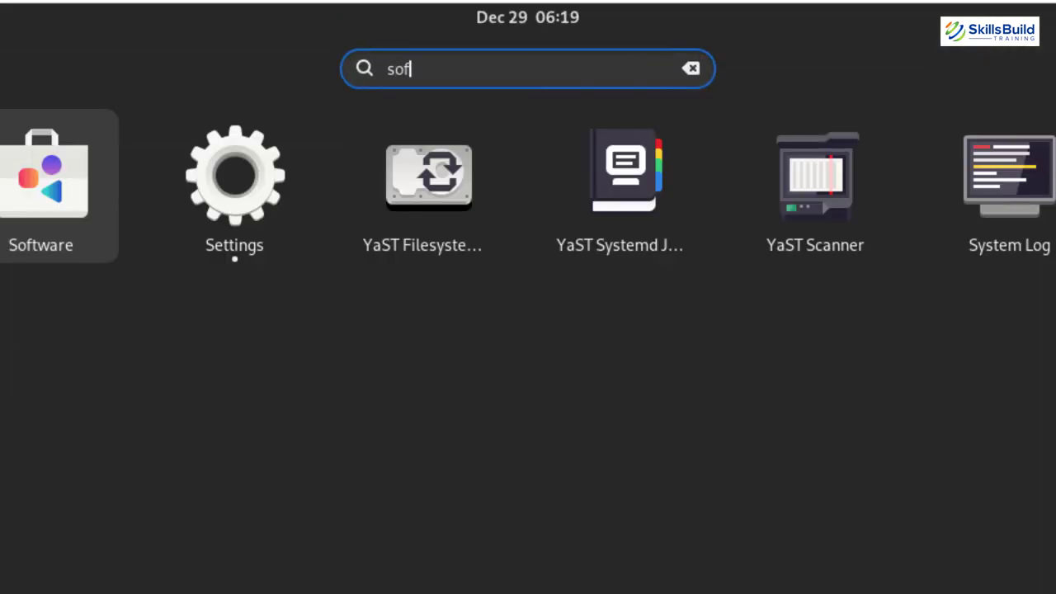
pyautogui.click(236, 177)
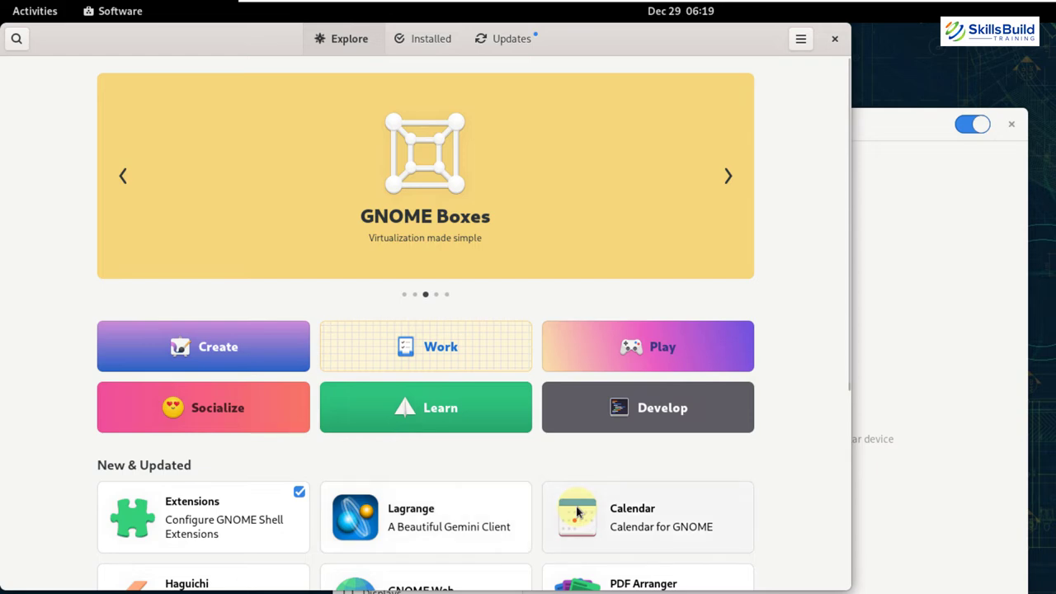
pyautogui.scroll(-3, 577, 512)
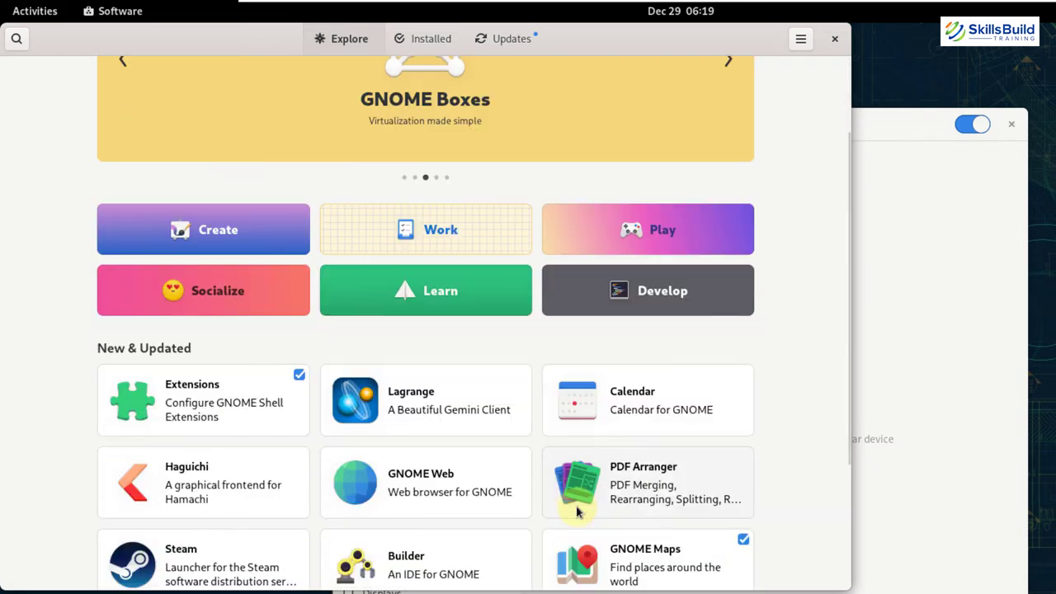
# - Browse the Steam details page showing version 1.0.0.74, then return to Explore
pyautogui.click(192, 548)
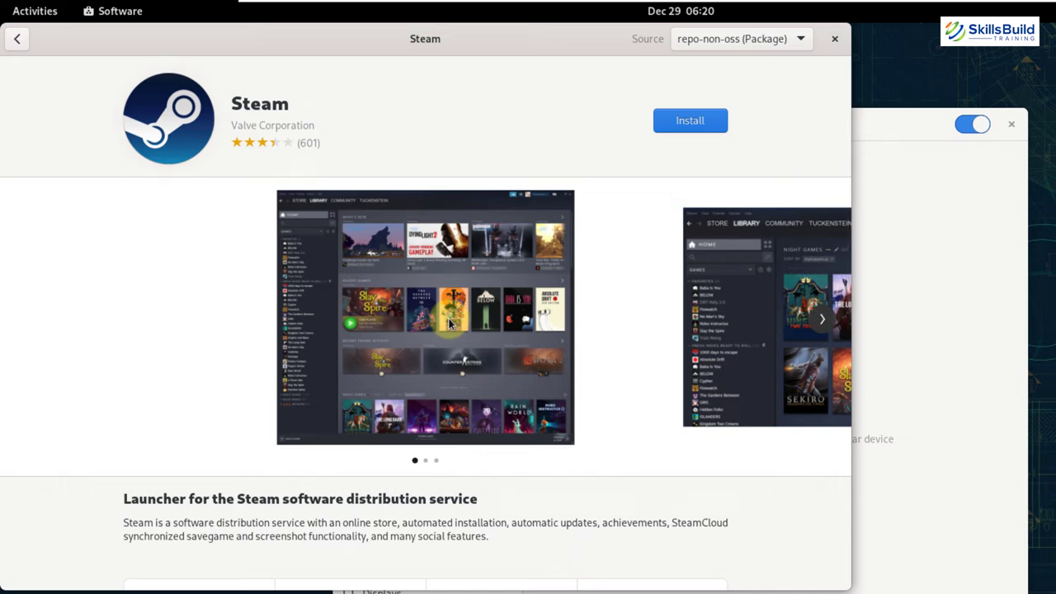
pyautogui.scroll(-5, 450, 324)
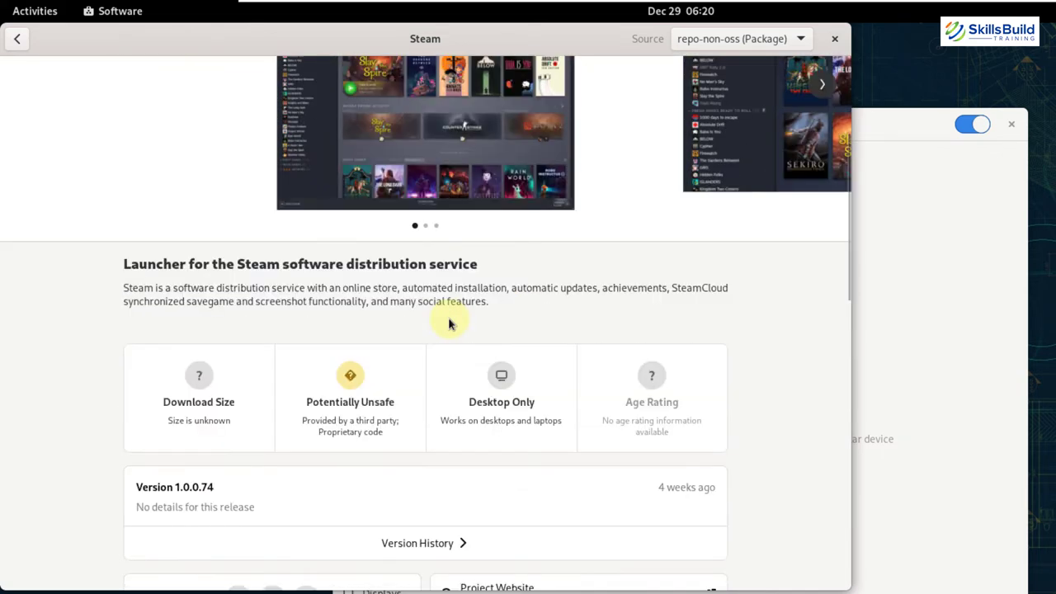
pyautogui.scroll(-4, 450, 324)
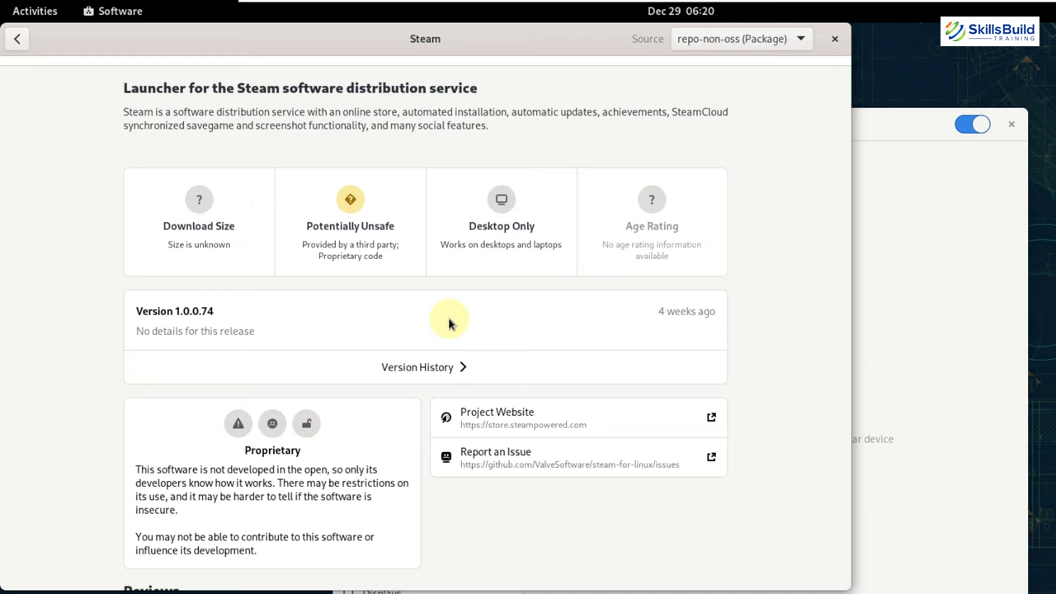
pyautogui.scroll(5, 410, 205)
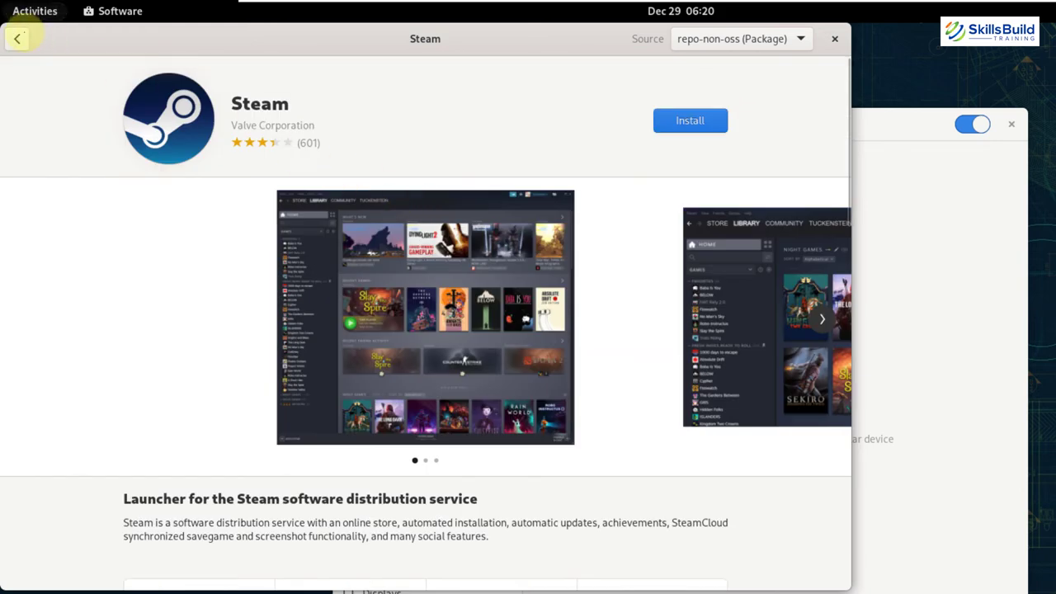
pyautogui.click(16, 38)
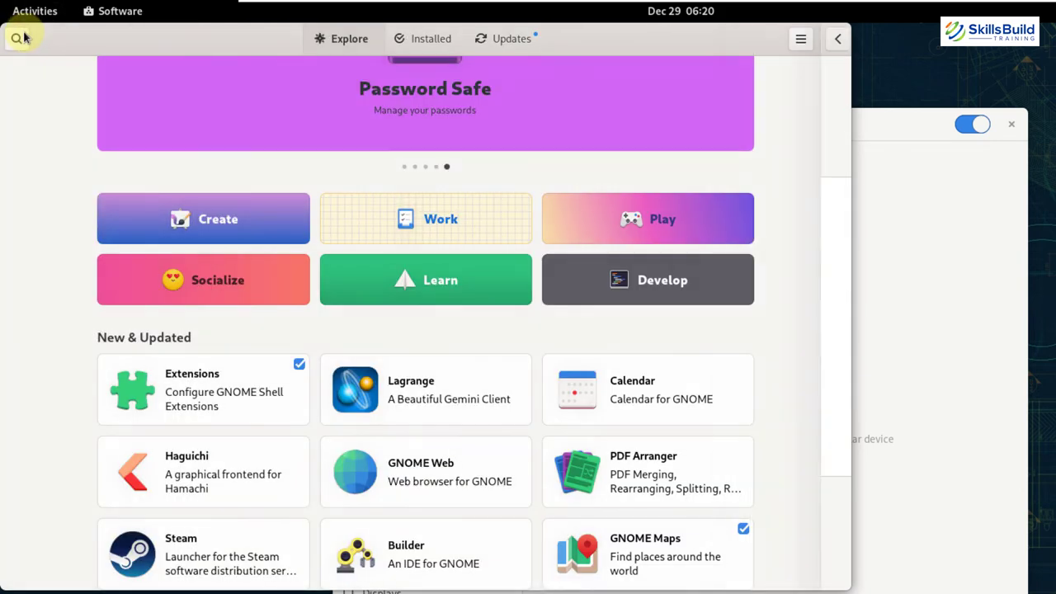
# - View the Installed applications list, go back to Explore, and quit Software with Ctrl+Q
pyautogui.click(423, 41)
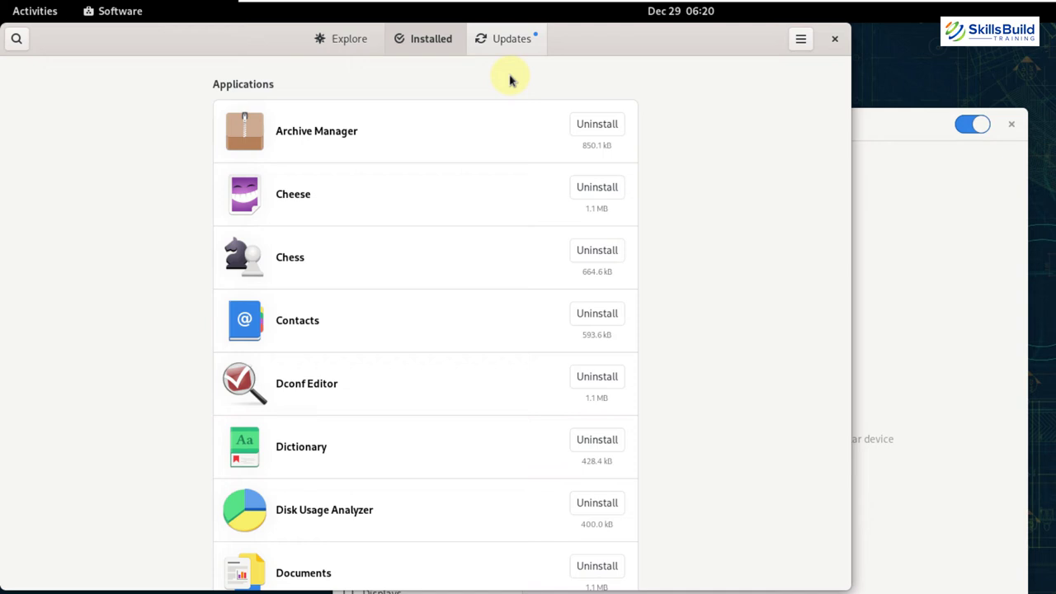
pyautogui.click(330, 51)
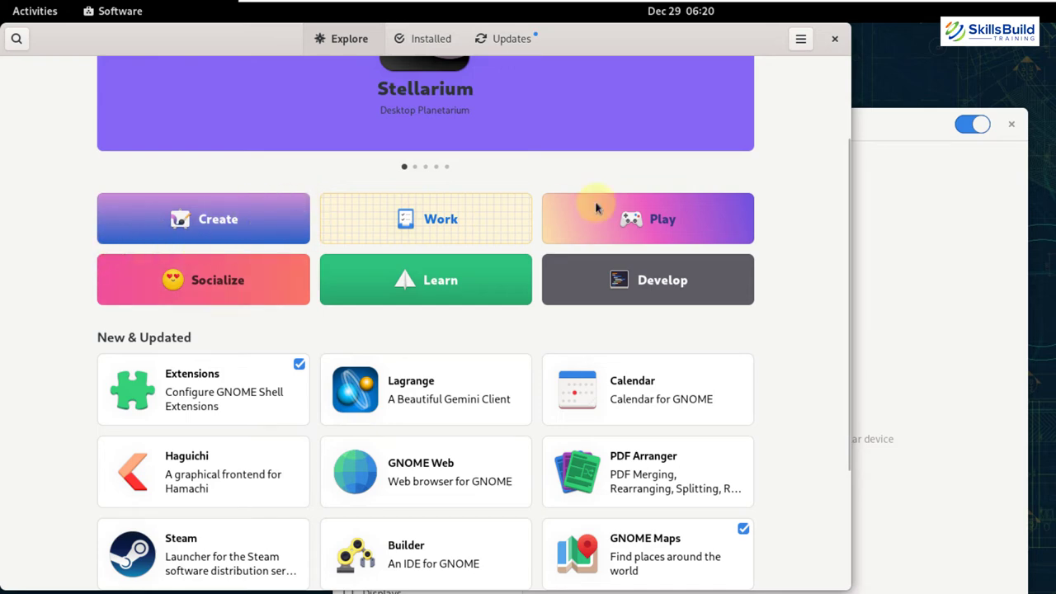
pyautogui.hotkey('ctrl', 'q')
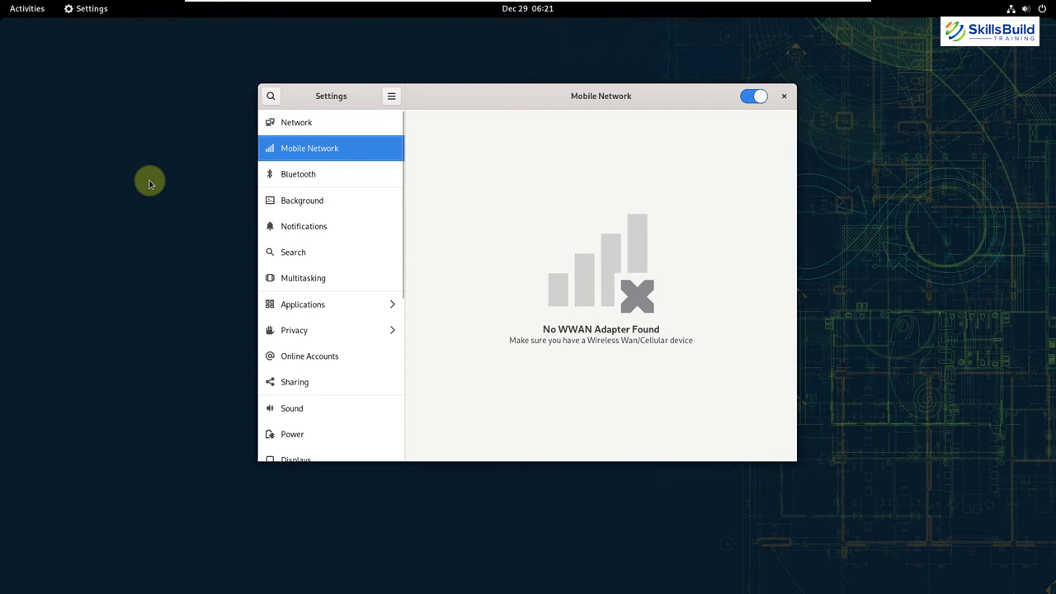
# - Launch Files on the Home folder, show the bin folder's context menu with Compress, then dismiss it
pyautogui.press('super')
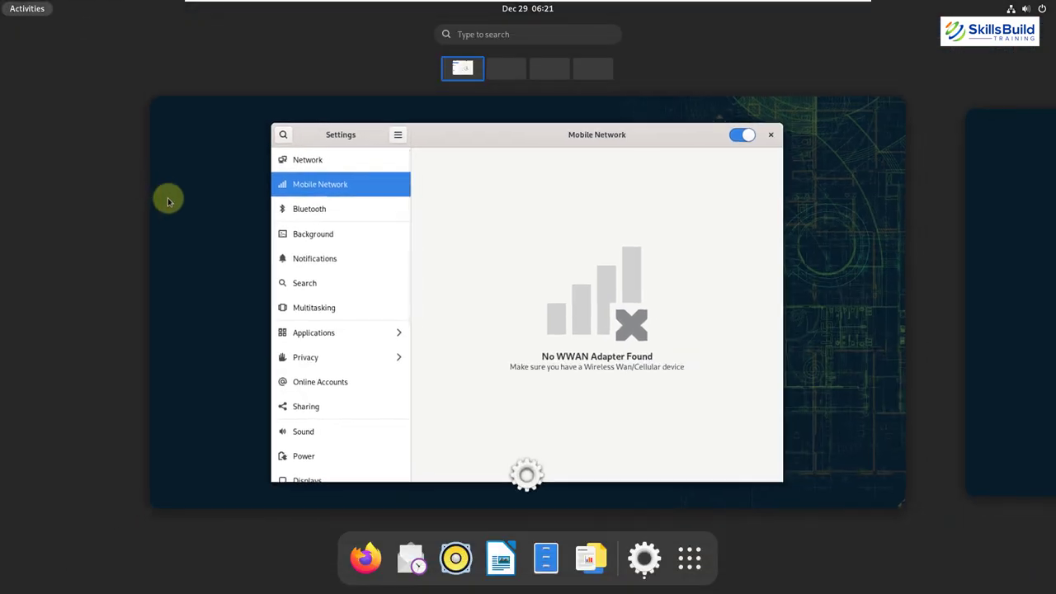
pyautogui.click(532, 542)
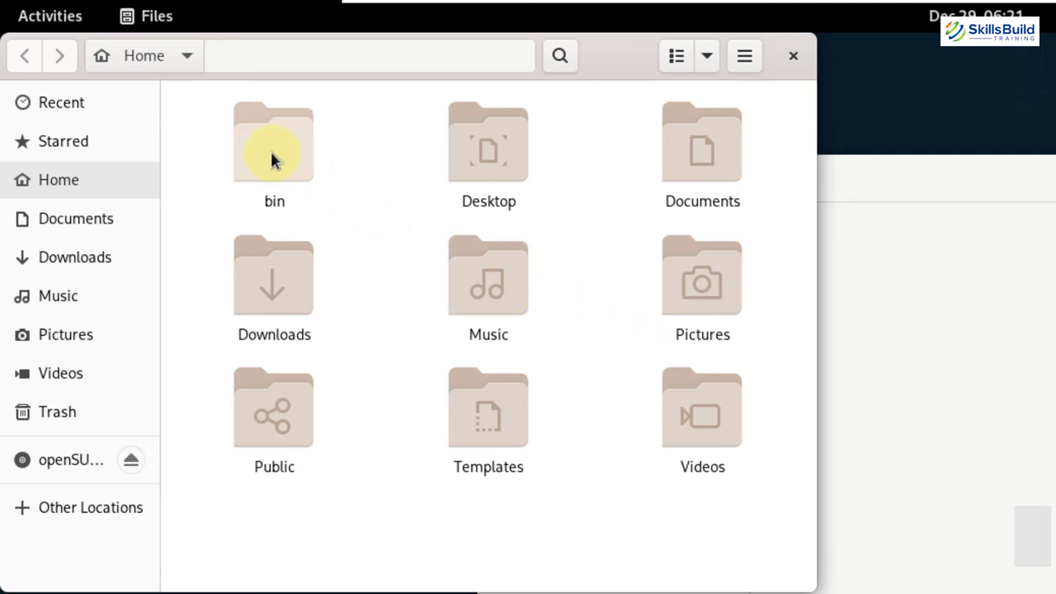
pyautogui.rightClick(271, 151)
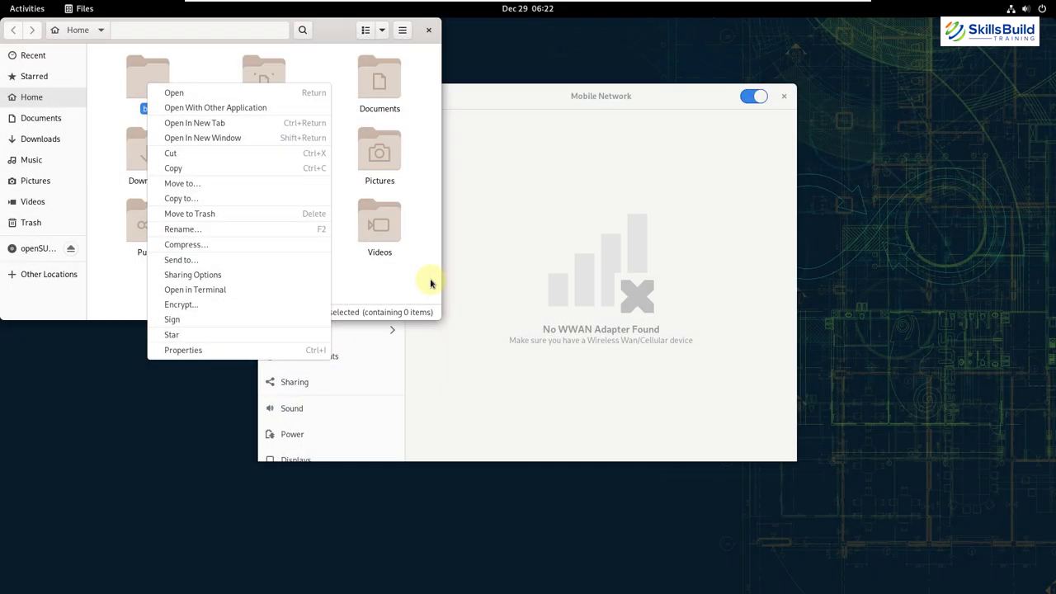
pyautogui.press('Escape')
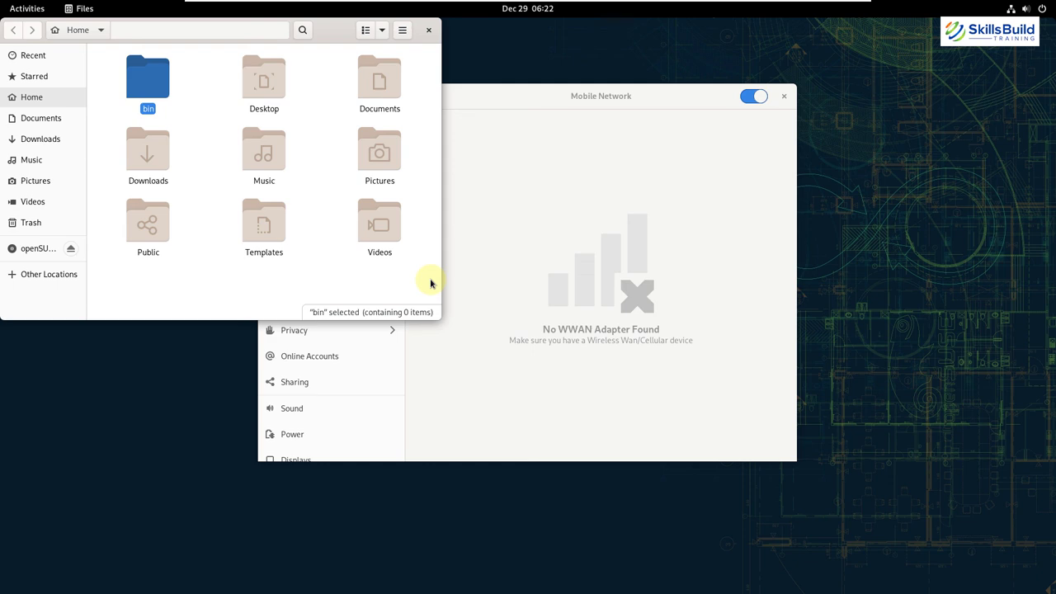
# - Close the Files window and then the Settings window to leave the bare blueprint desktop
pyautogui.click(429, 31)
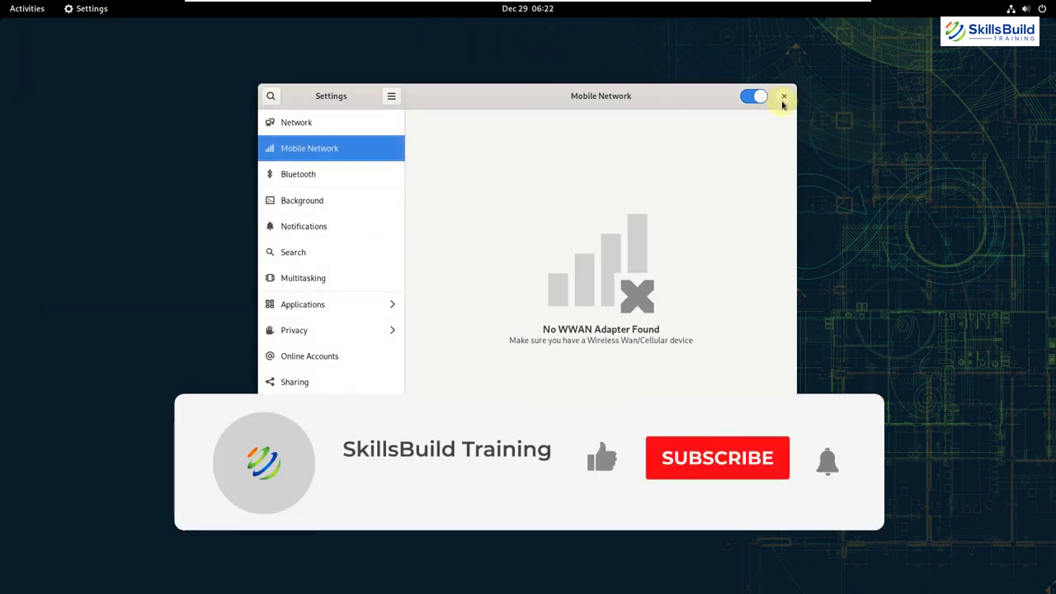
pyautogui.click(783, 97)
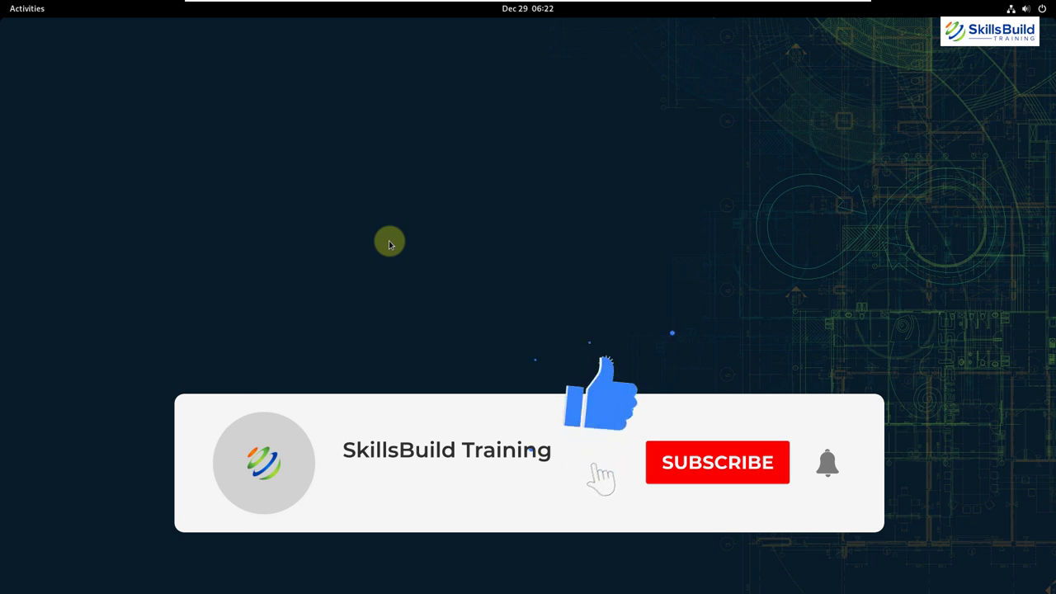